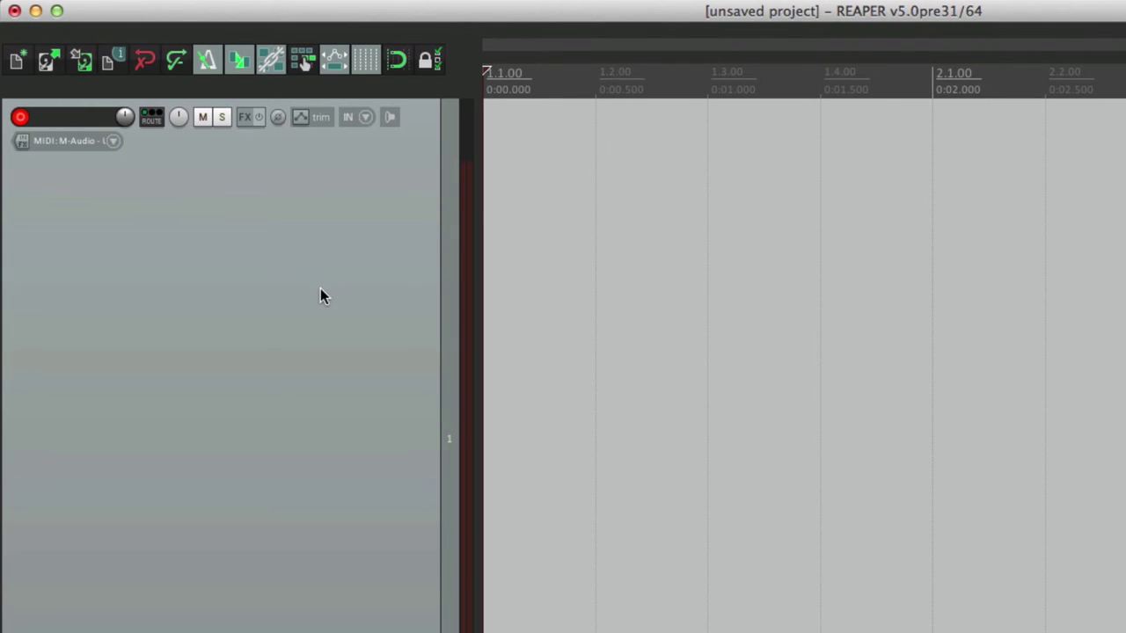
Turn off the metronome and load the recently used Toontrack EzDrummer instrument on track 1.
left_click(208, 74)
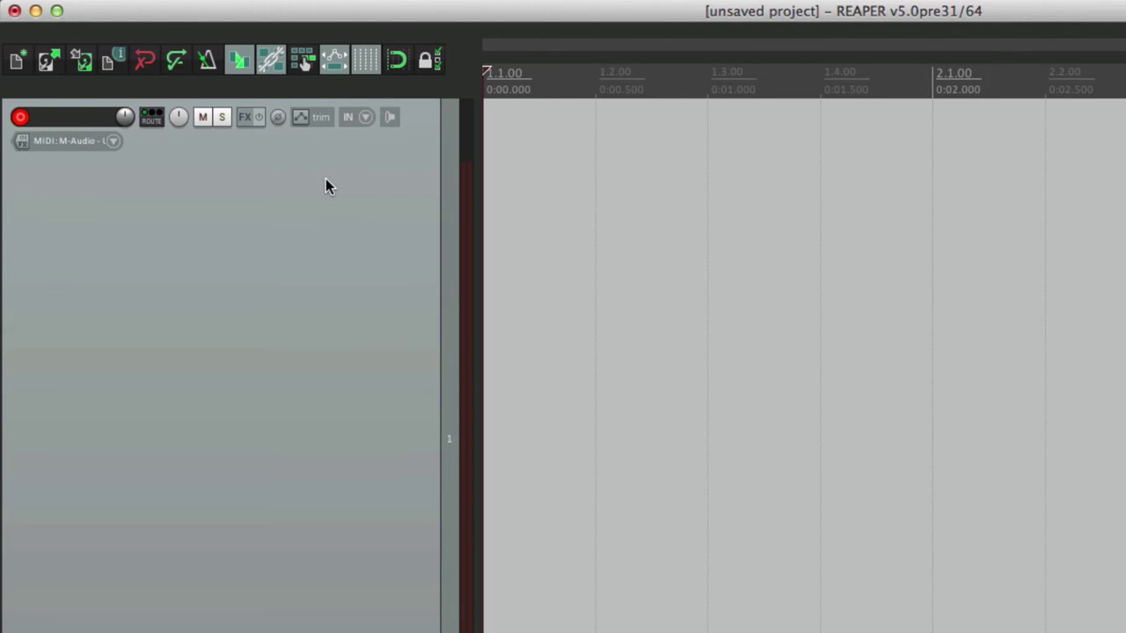
right_click(246, 117)
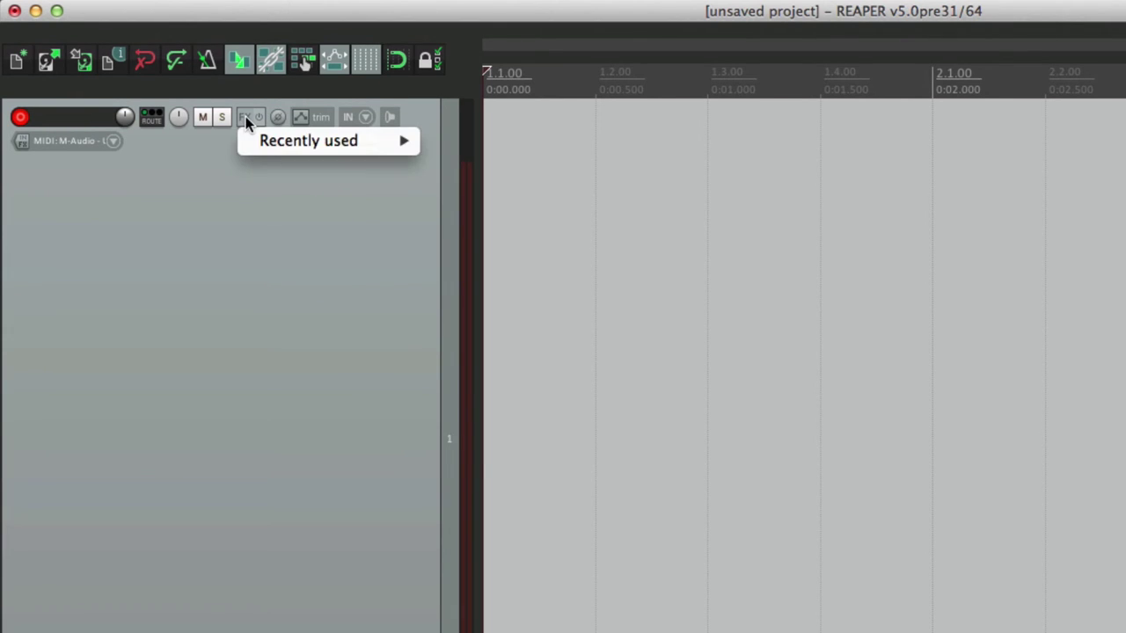
mouse_move(260, 139)
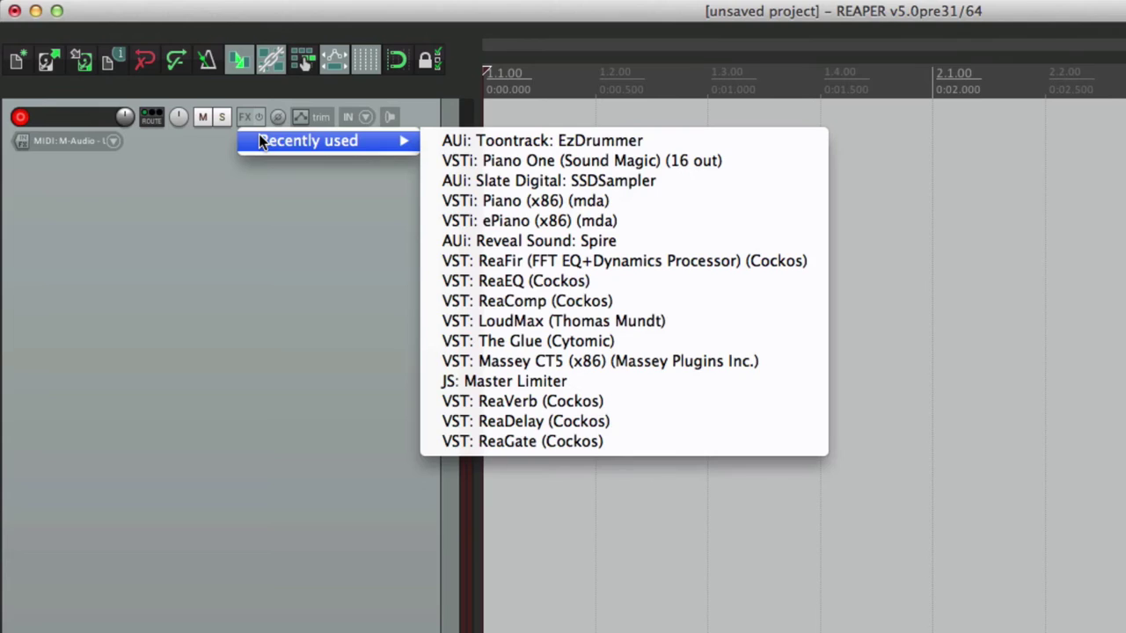
left_click(480, 145)
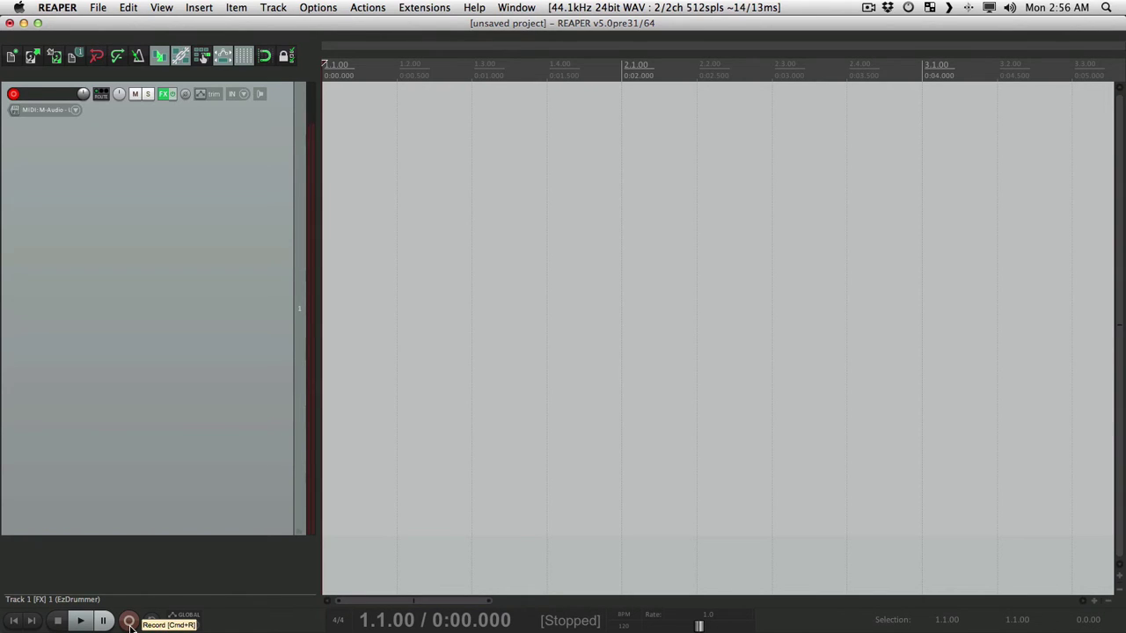
Record a freely timed drum part as MIDI on track 1 and play it back from just before its first notes.
left_click(128, 622)
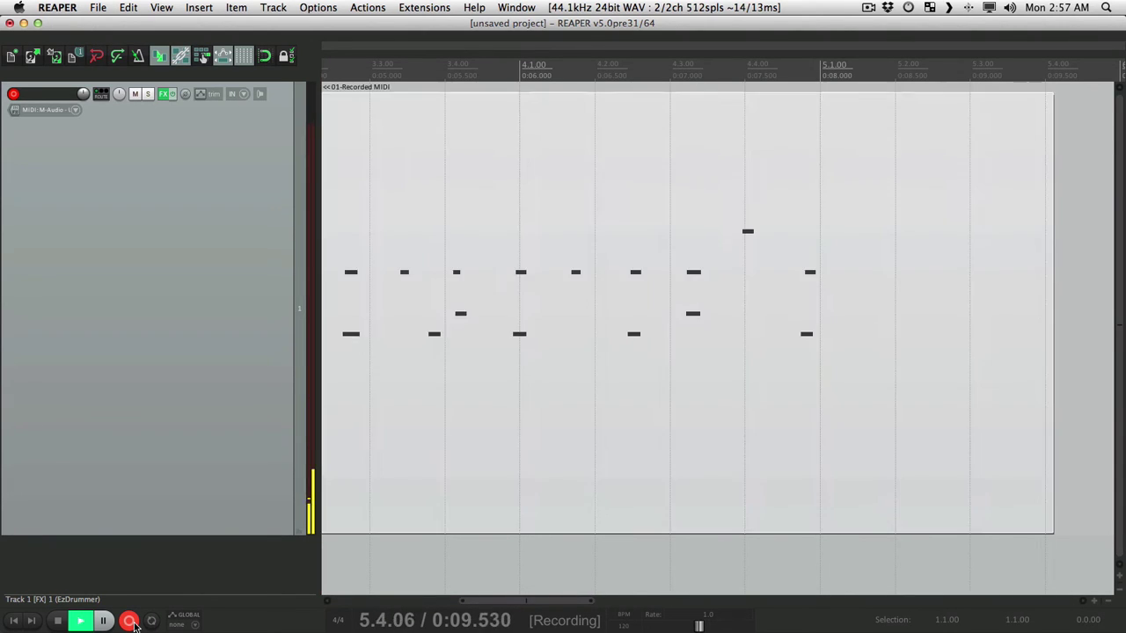
left_click(130, 622)
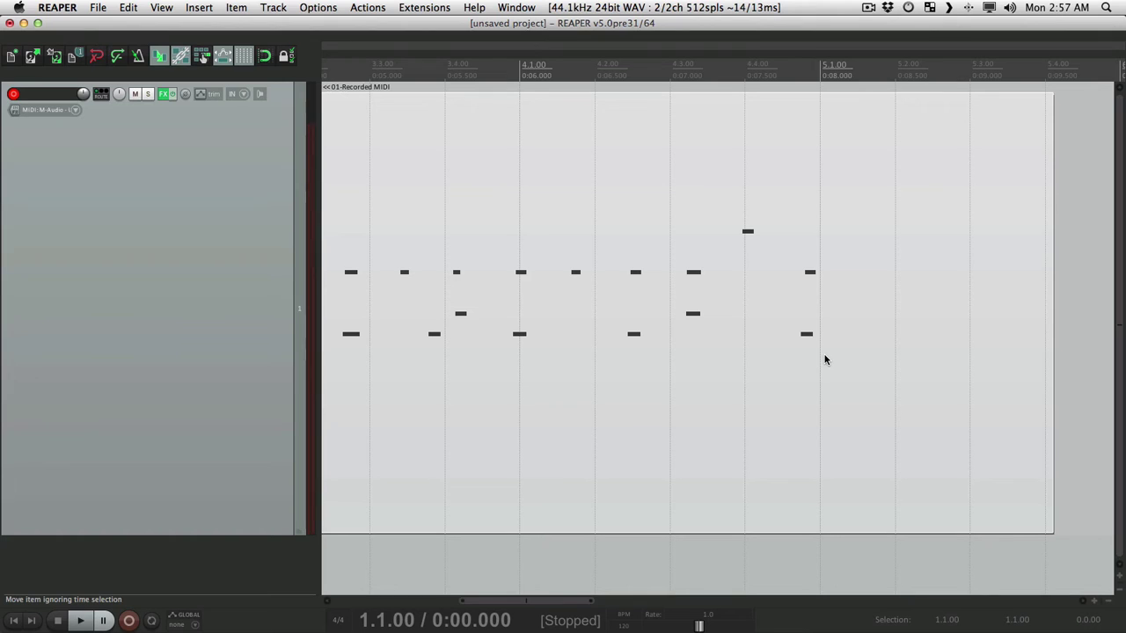
scroll(776, 367, "down", 2)
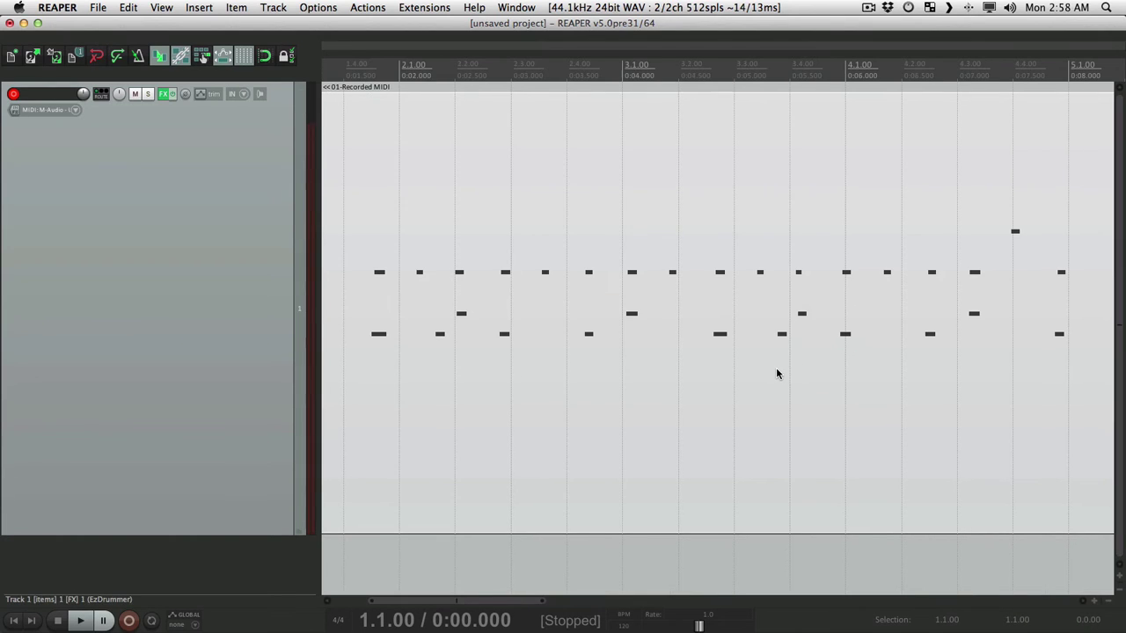
left_click(339, 86)
key("space")
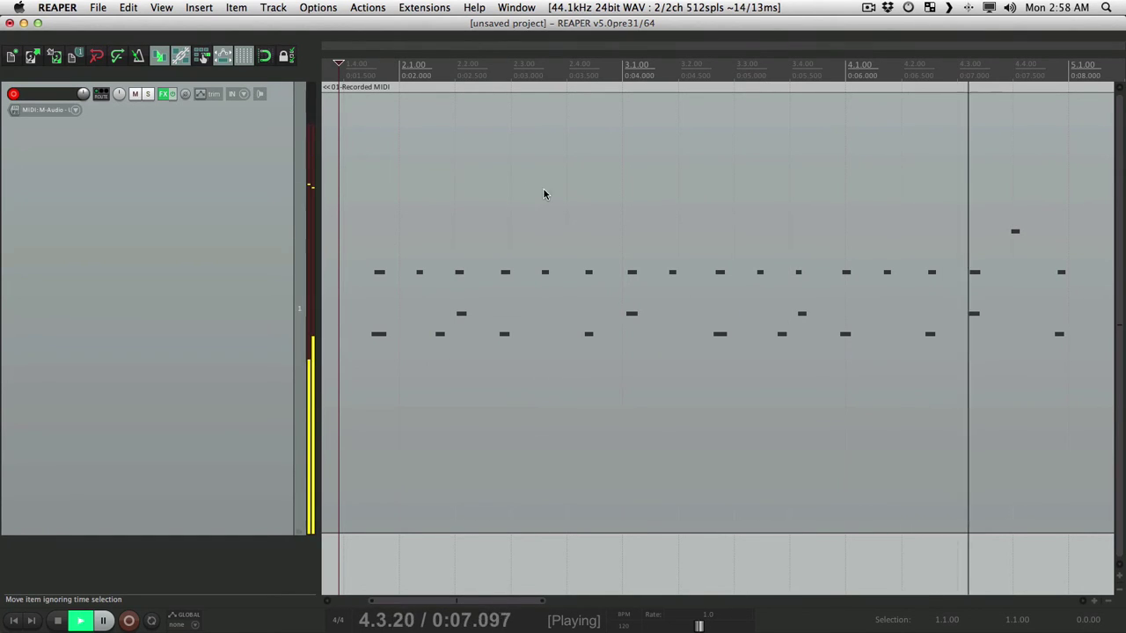
key("space")
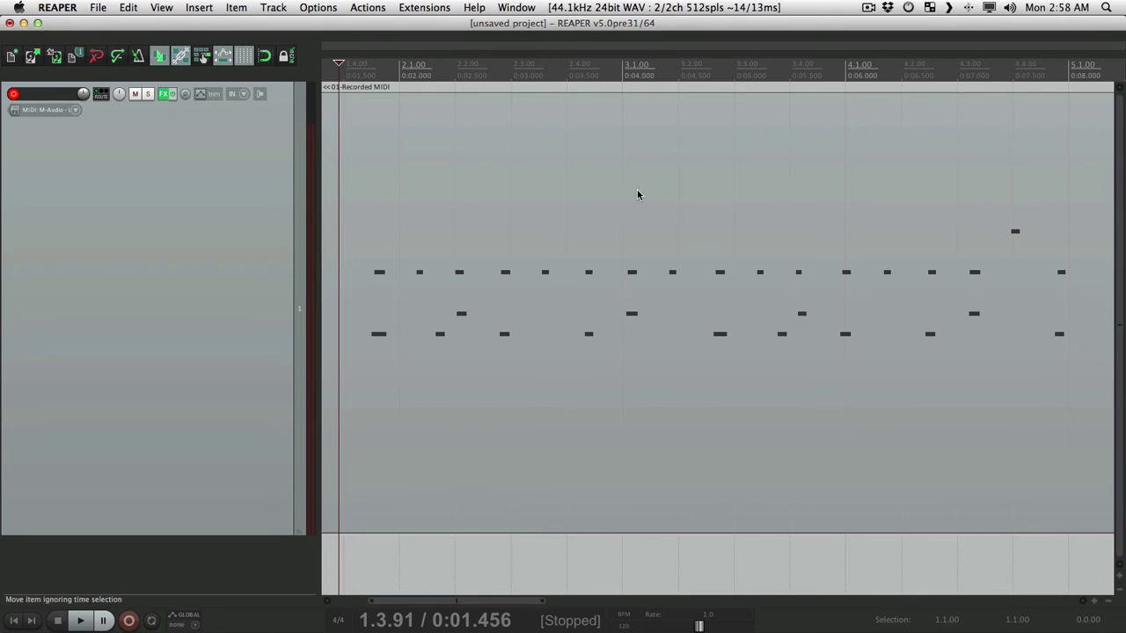
Cut all notes of the recorded take in the MIDI editor and paste them at the project start, 1.1.00.
double_click(578, 195)
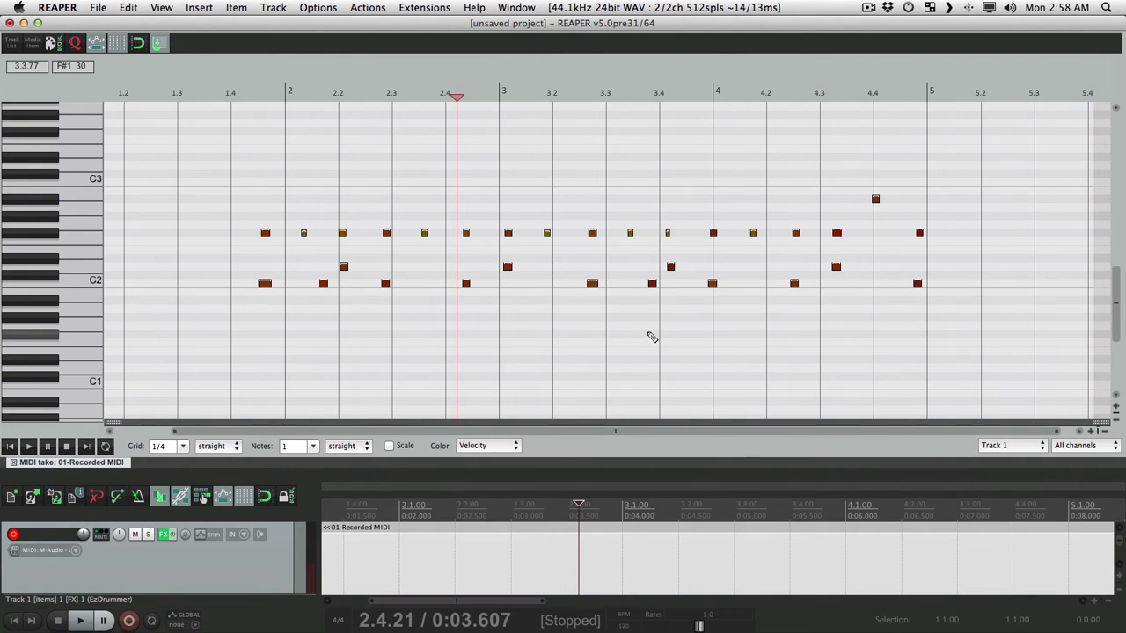
key("super+a")
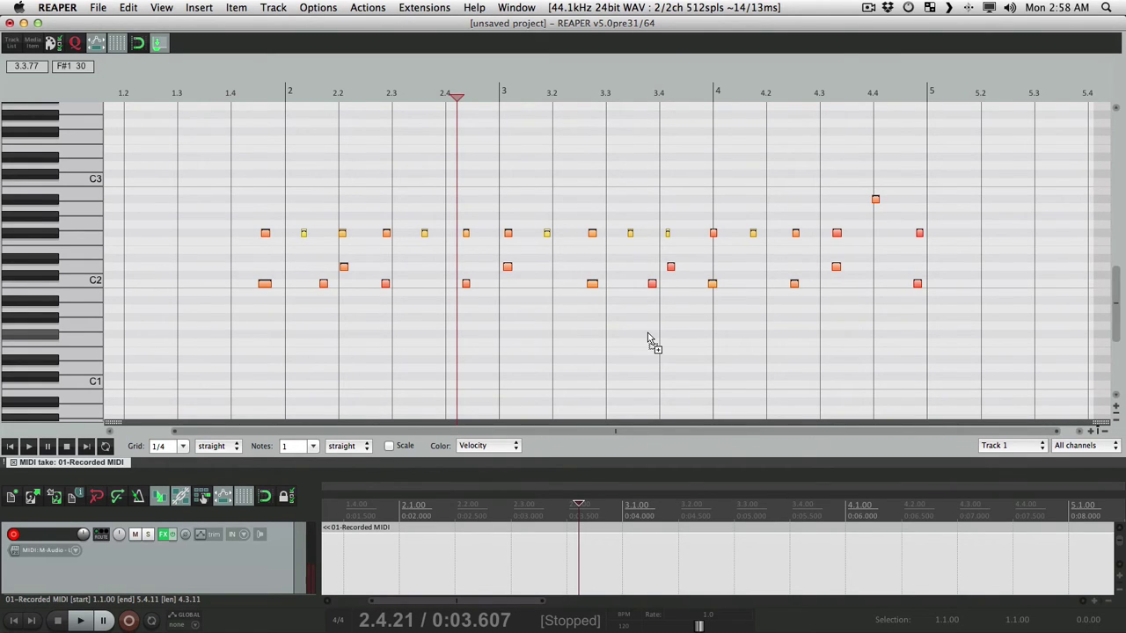
key("Delete")
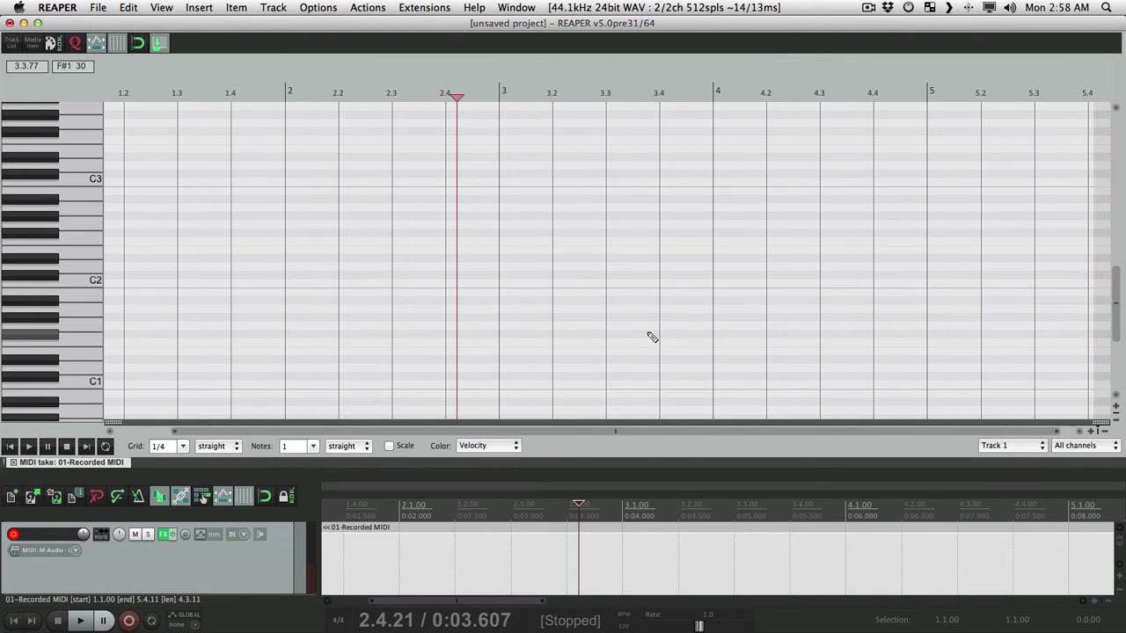
key("Home")
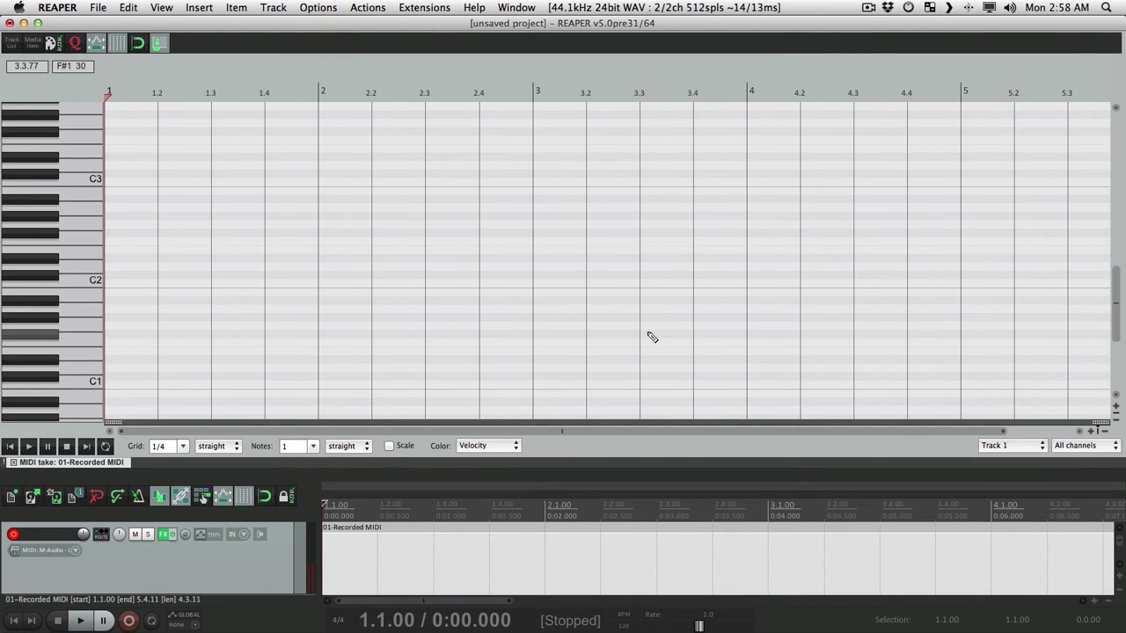
key("super+z")
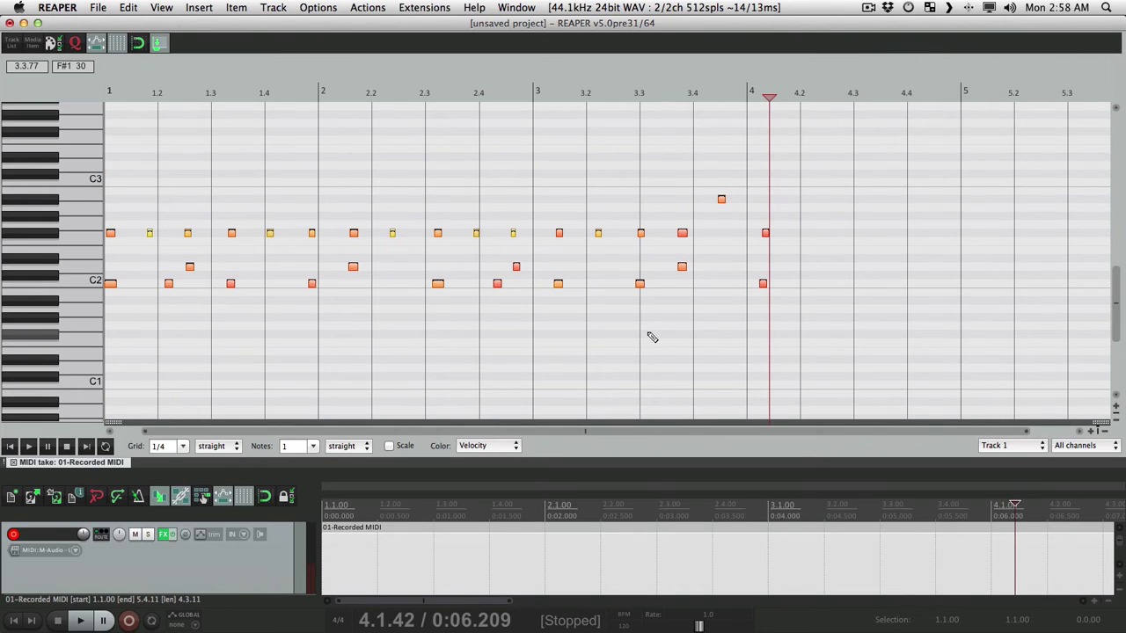
Play the repositioned drum notes from the project start to check them.
key("Home")
key("space")
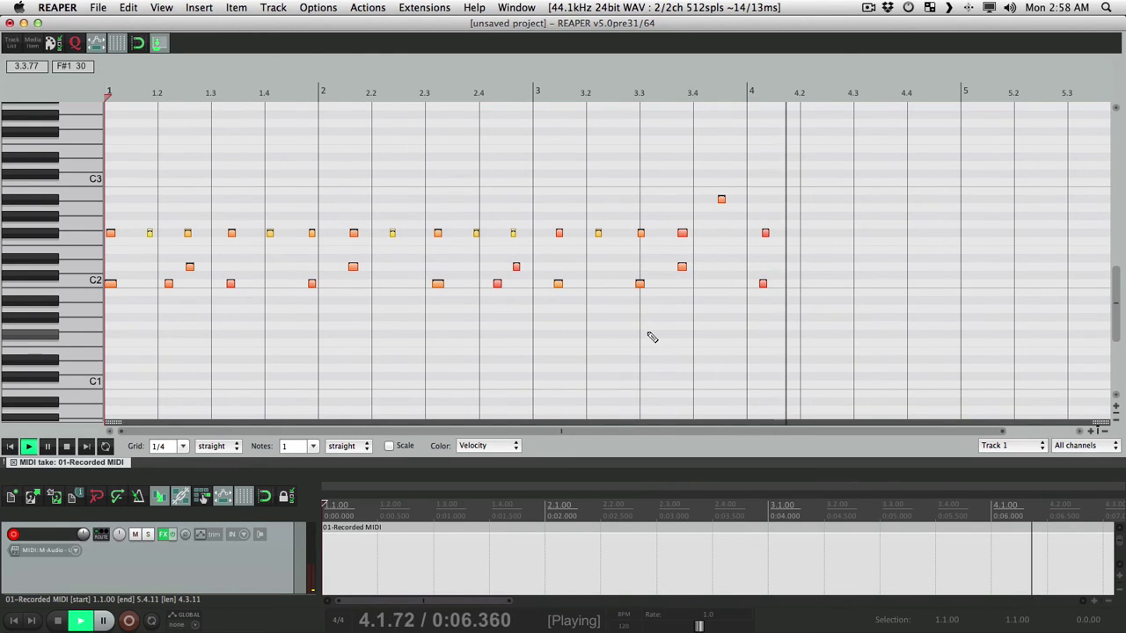
key("space")
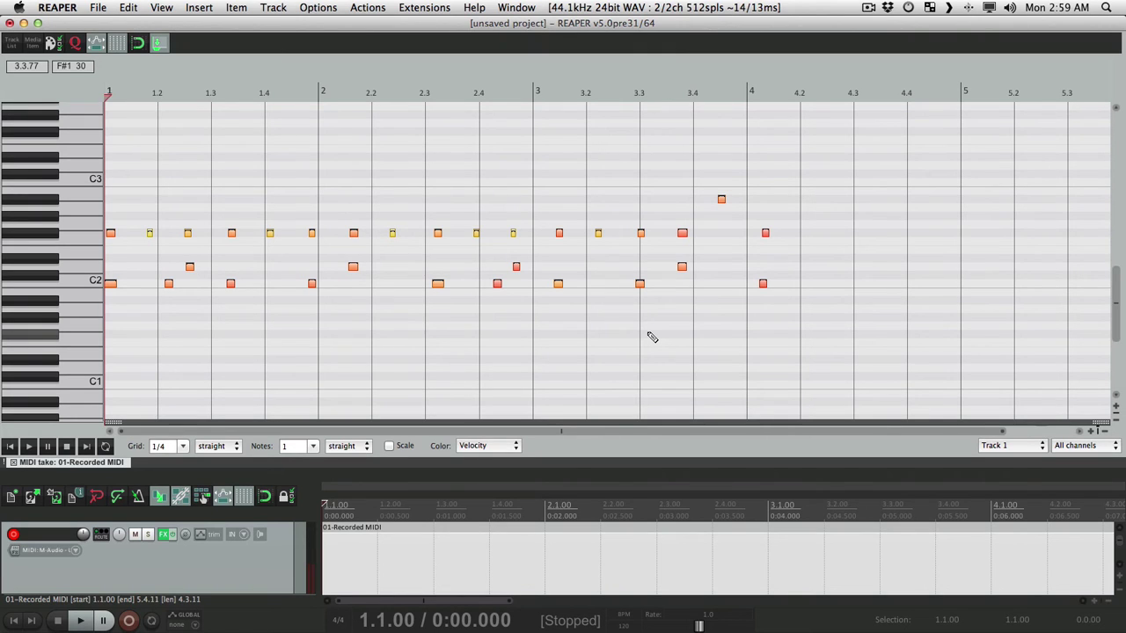
Shorten the MIDI item to end at 4.1.23, cutting off the final two simultaneous hits, and close the MIDI editor.
scroll(754, 322, "right", 5)
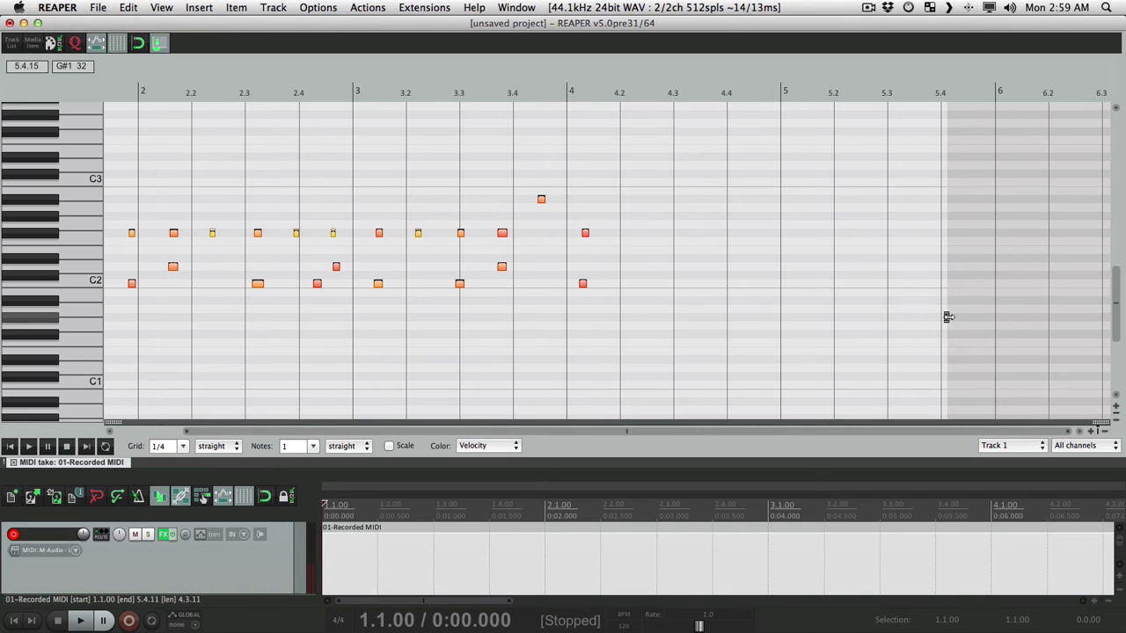
left_click_drag(948, 317, 603, 327)
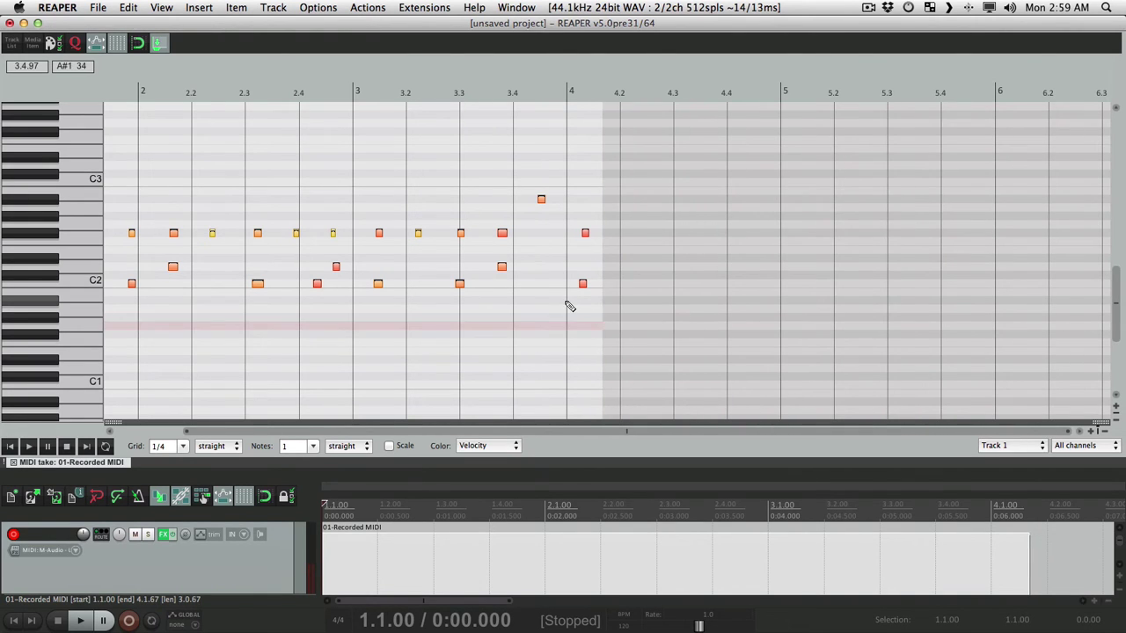
scroll(569, 307, "up", 8)
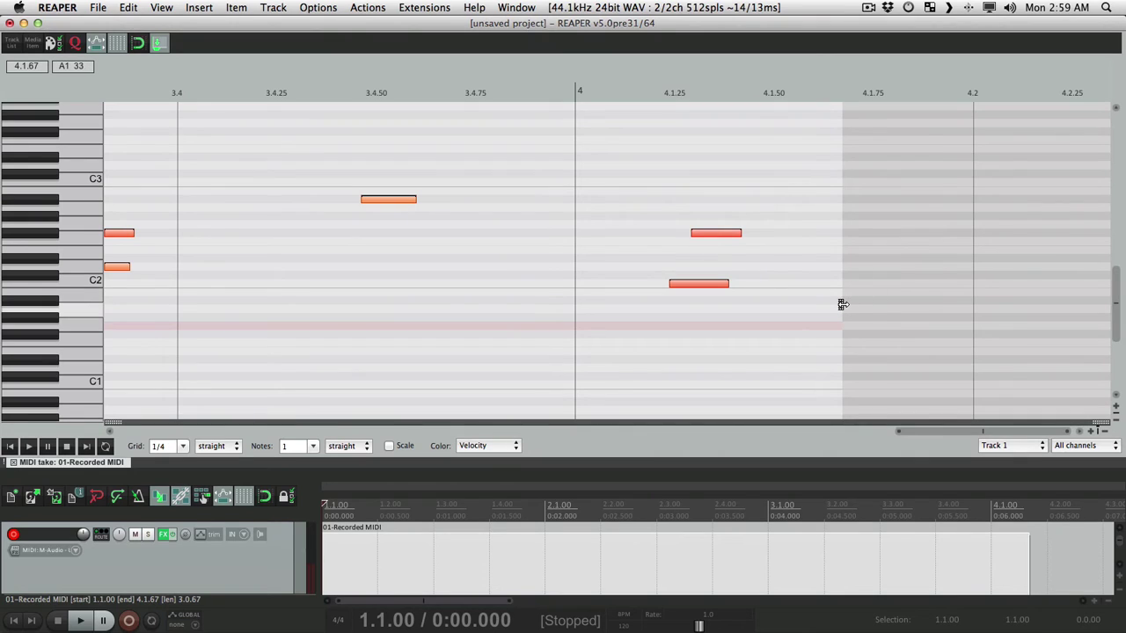
left_click_drag(843, 304, 729, 321)
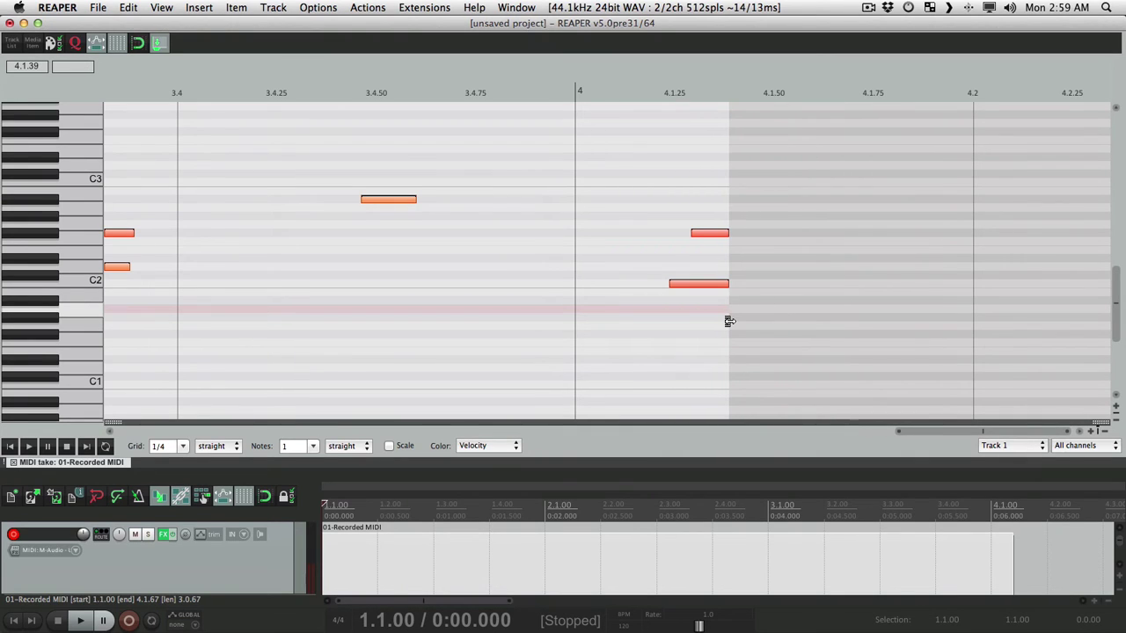
left_click_drag(729, 321, 666, 332)
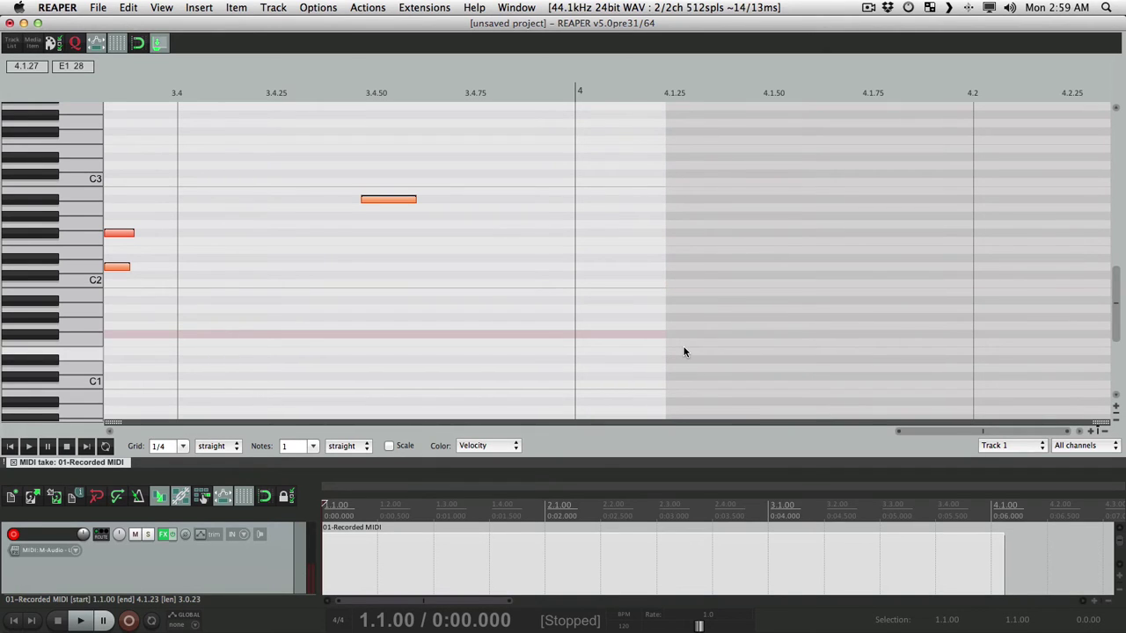
key("Escape")
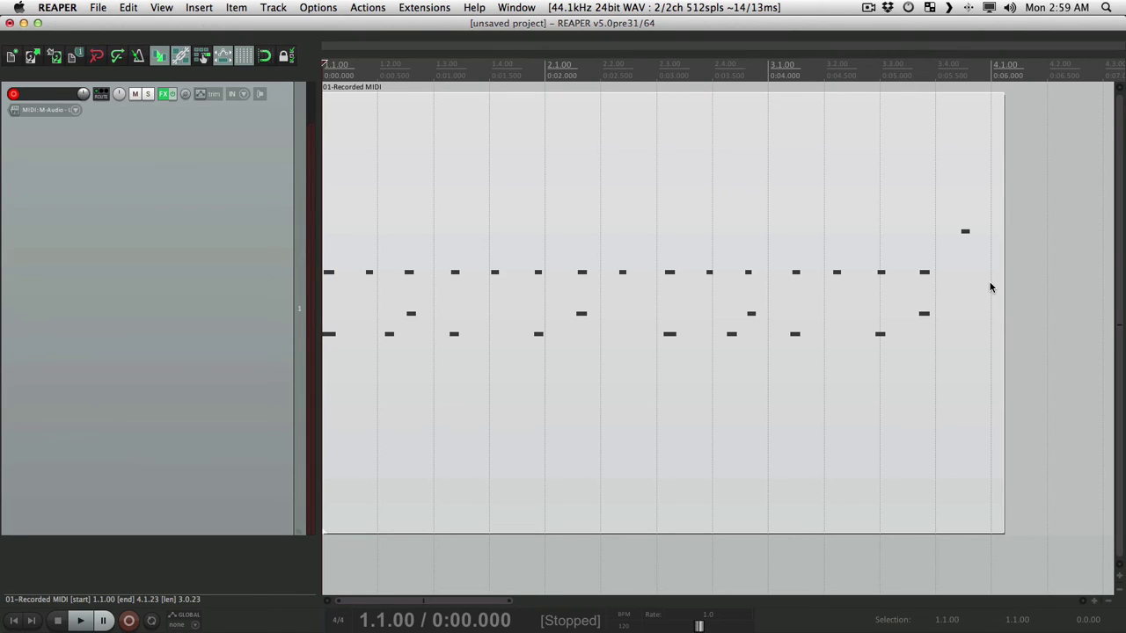
Set the recorded MIDI item's timebase to Time in its item properties.
scroll(562, 208, "down", 1)
left_click(559, 181)
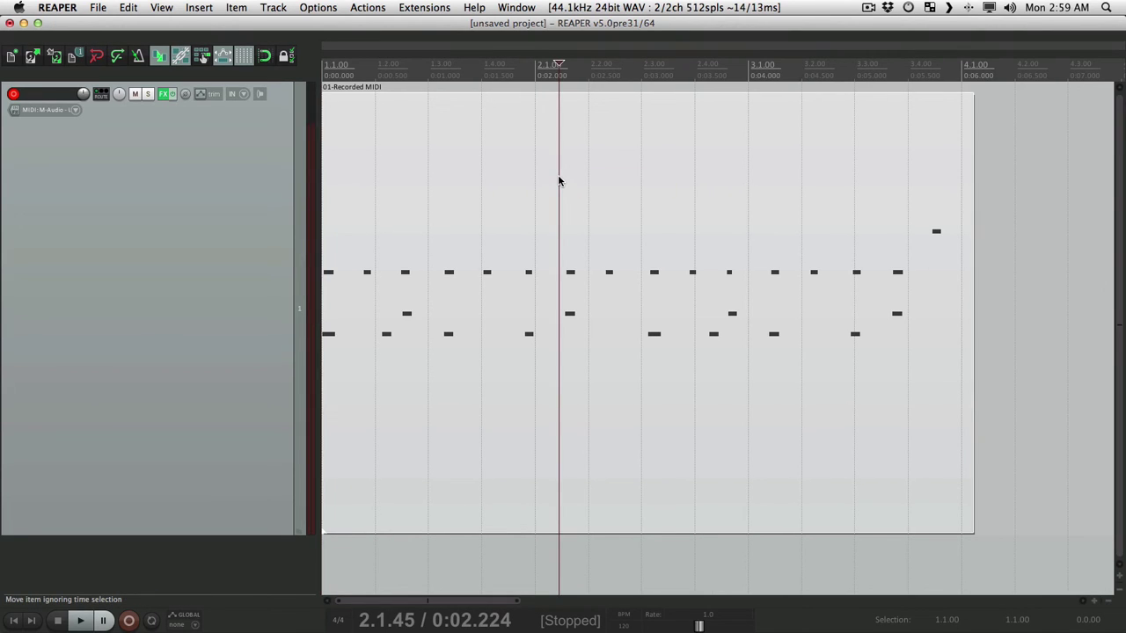
right_click(559, 179)
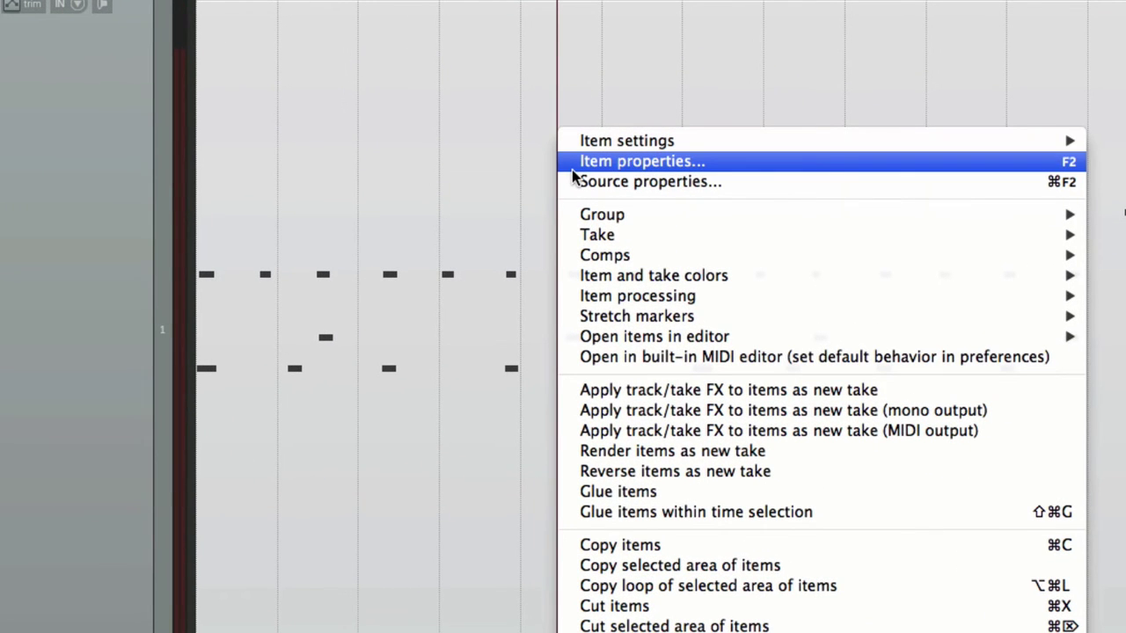
left_click(573, 169)
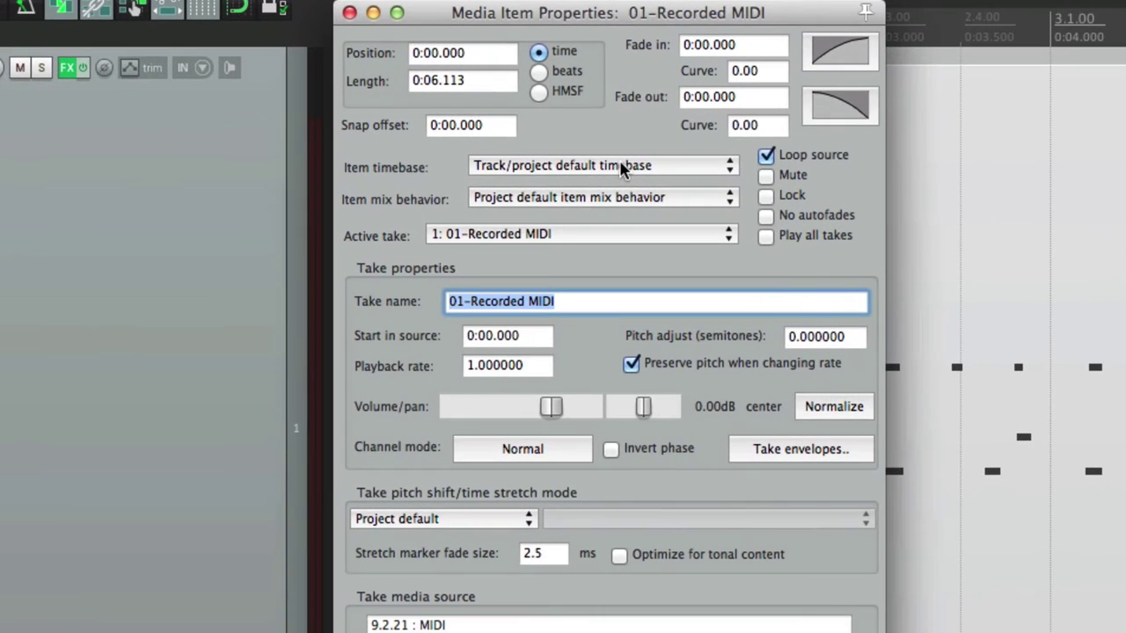
left_click(573, 159)
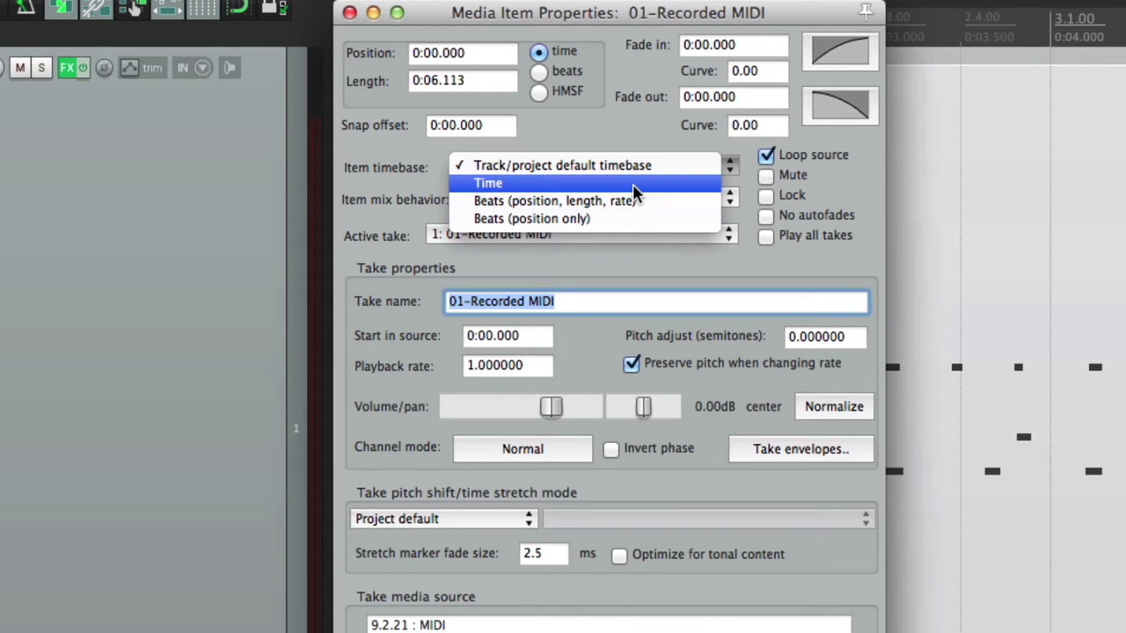
left_click(633, 185)
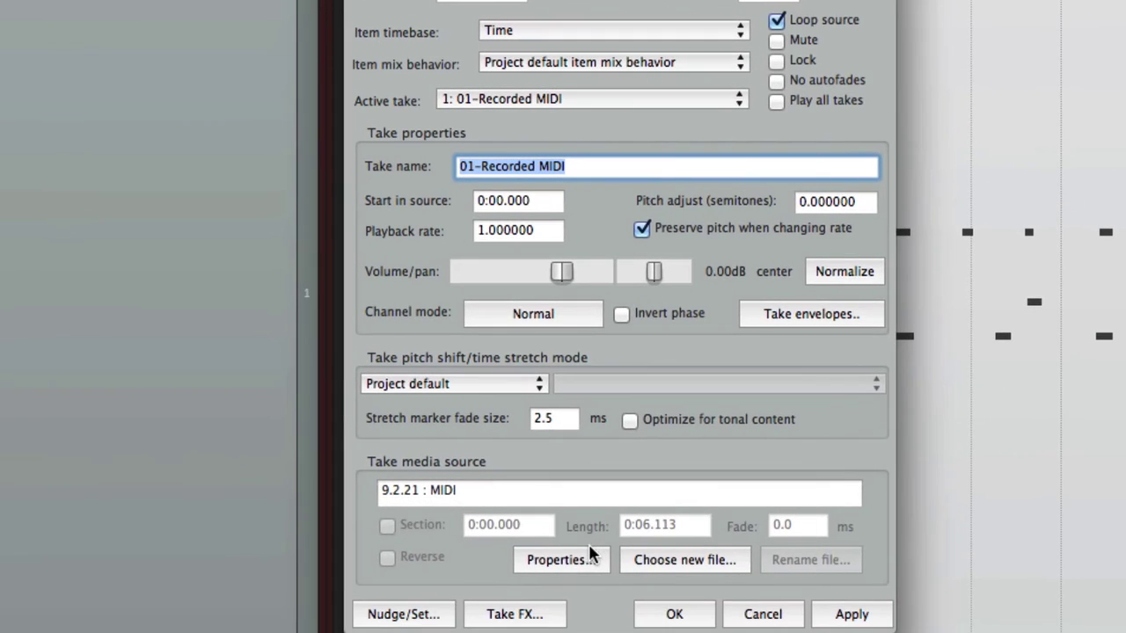
Make the MIDI source ignore the project tempo, using 120 BPM in 4/4, and accept both properties dialogs.
left_click(585, 562)
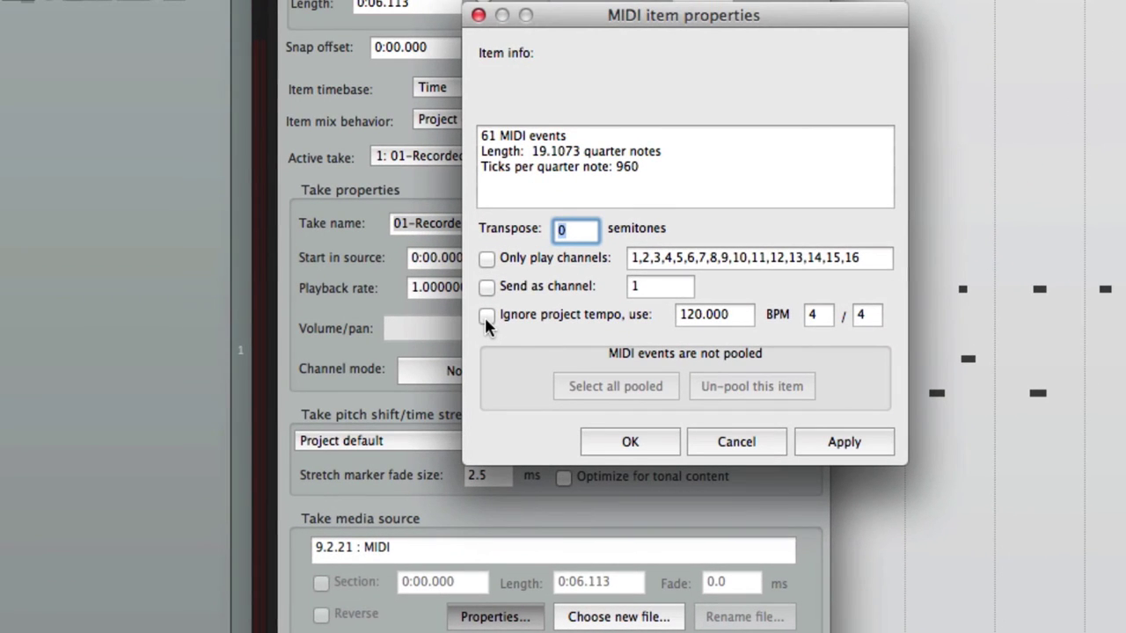
left_click(487, 317)
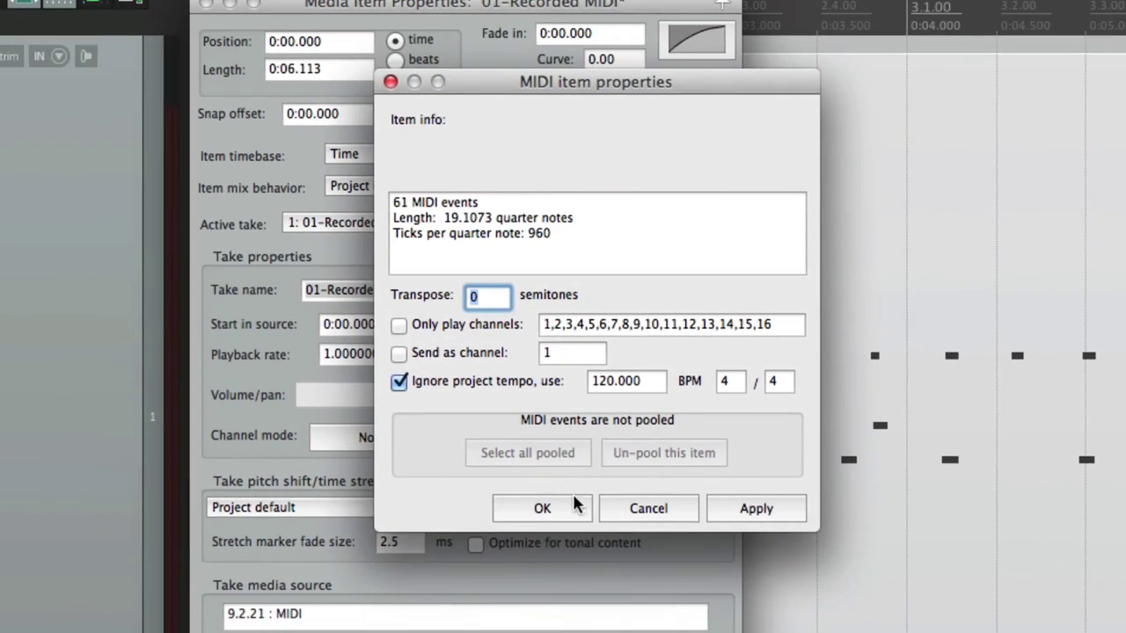
left_click(513, 179)
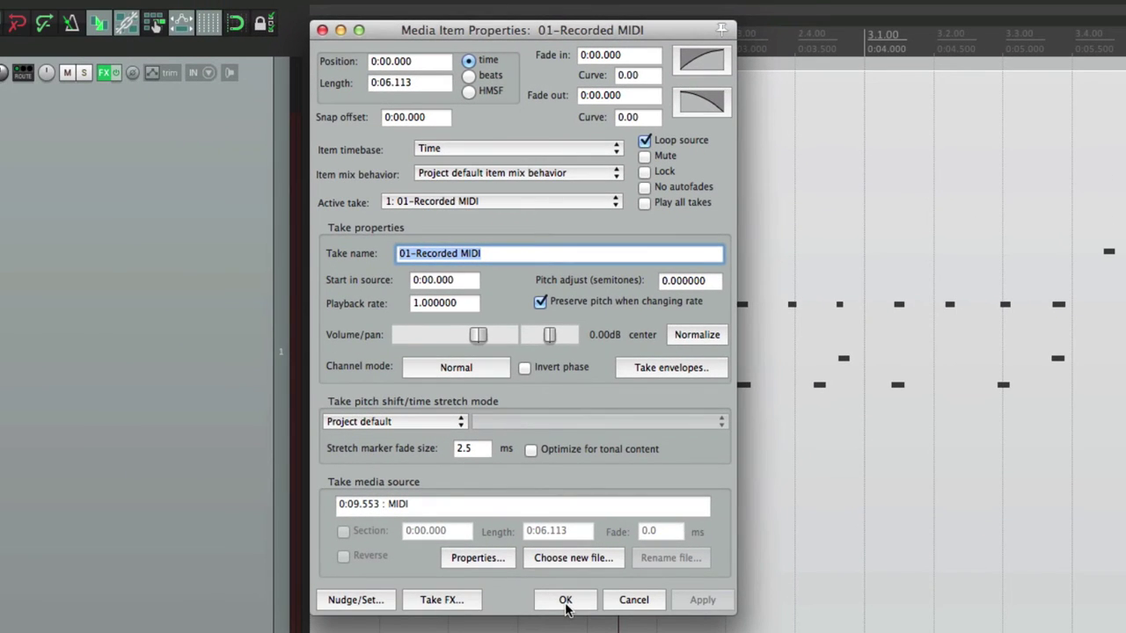
left_click(568, 598)
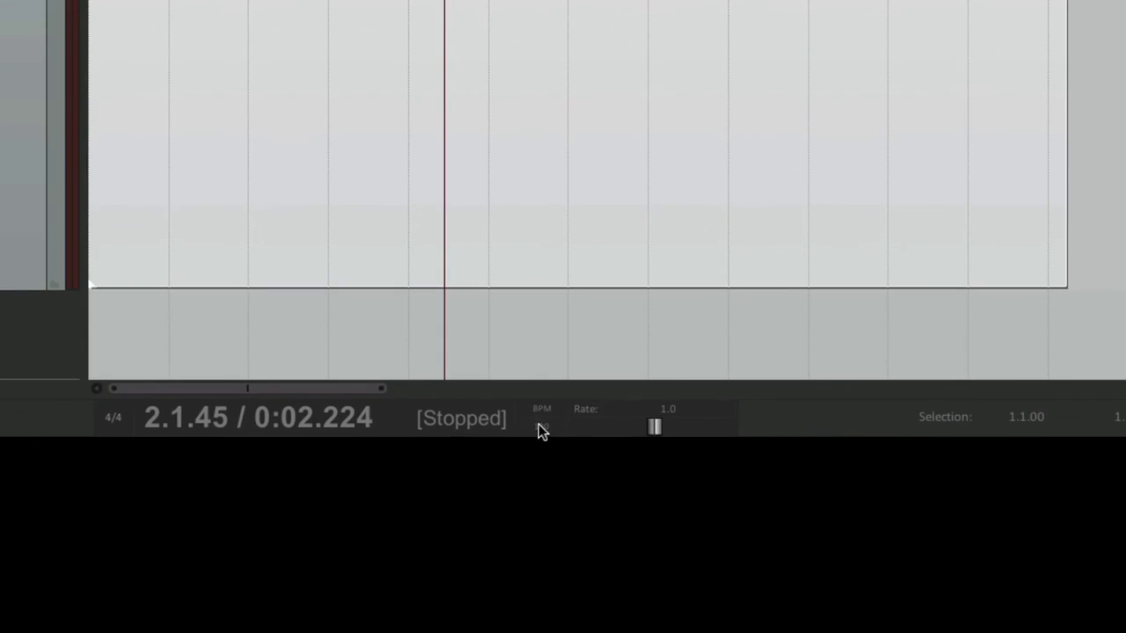
Set the project tempo to 180 BPM and play the drum item from the project start.
double_click(611, 597)
type("180")
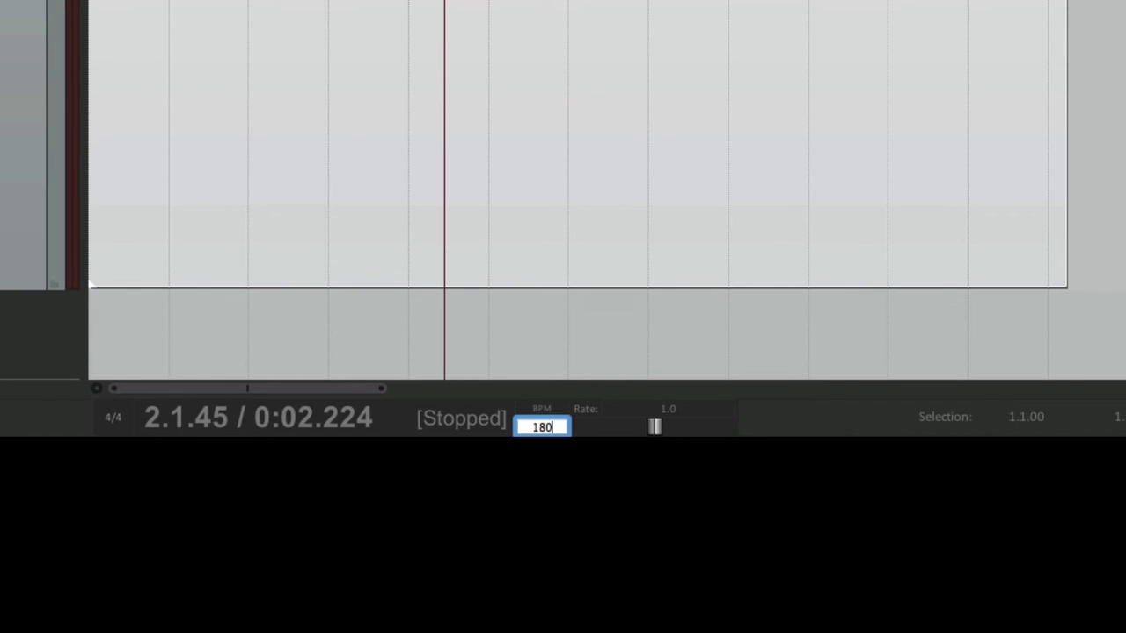
key("Return")
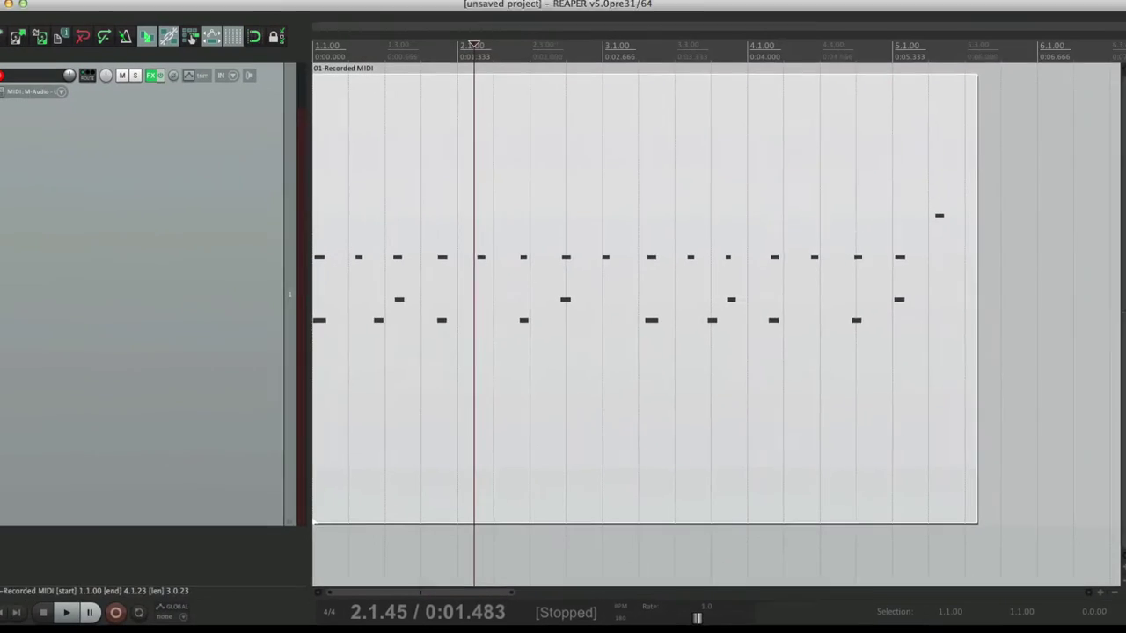
key("Home")
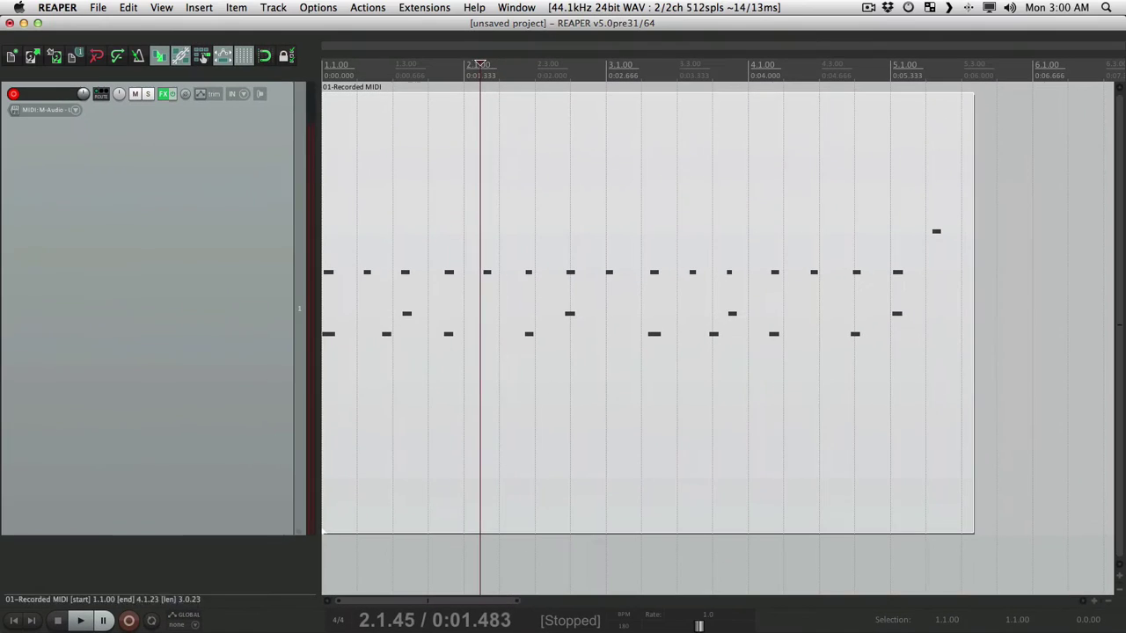
key("space")
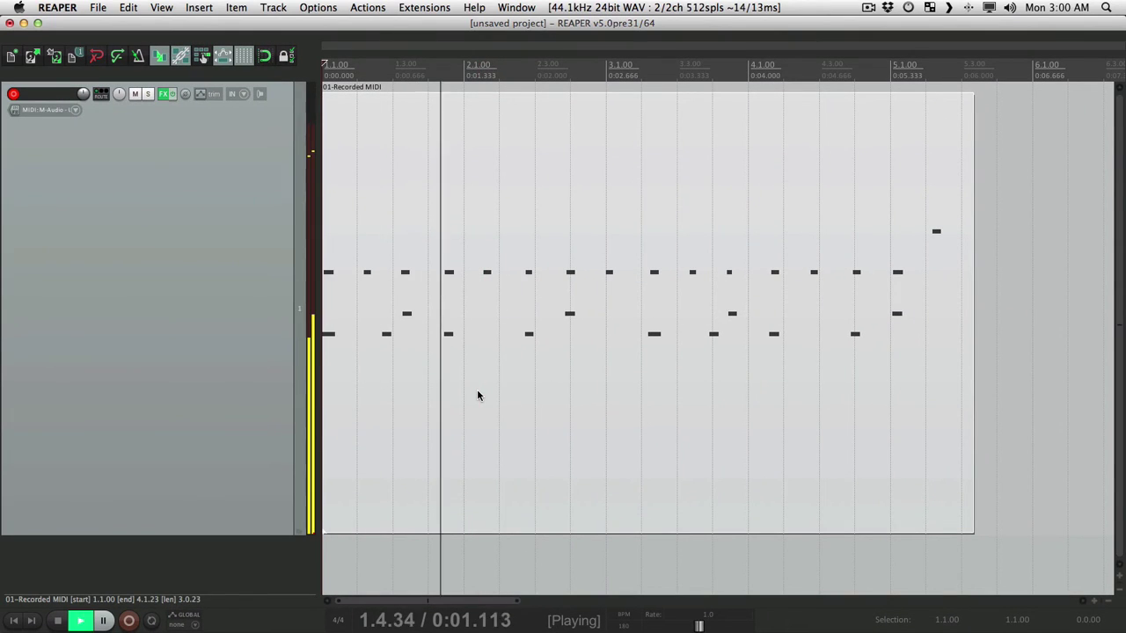
Stop playback and set the project tempo to 120 BPM.
key("space")
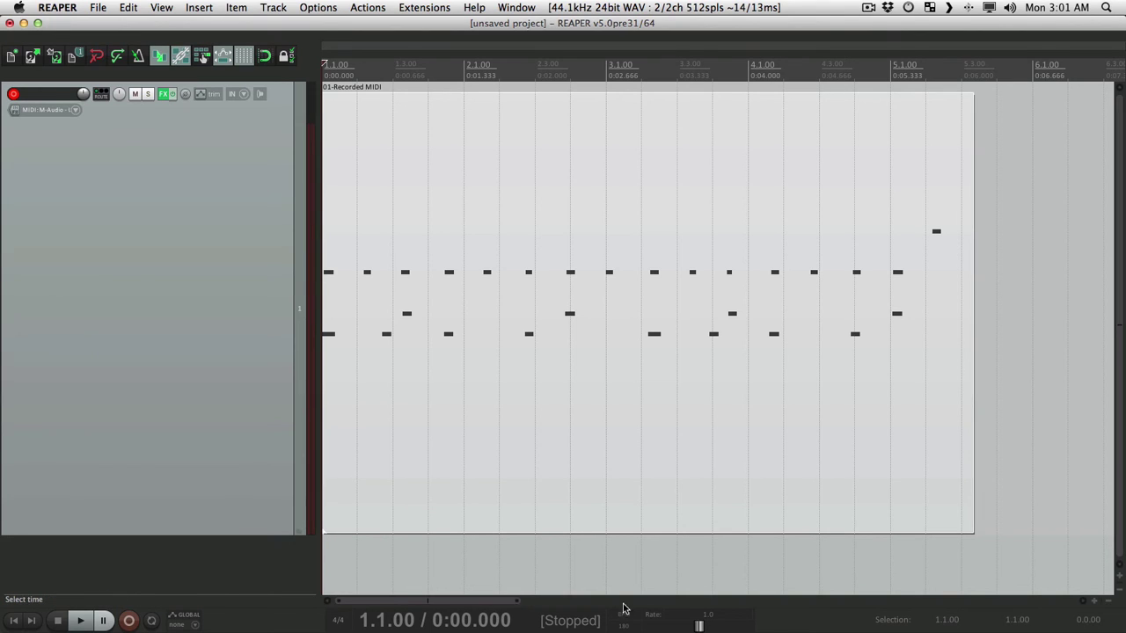
type("120")
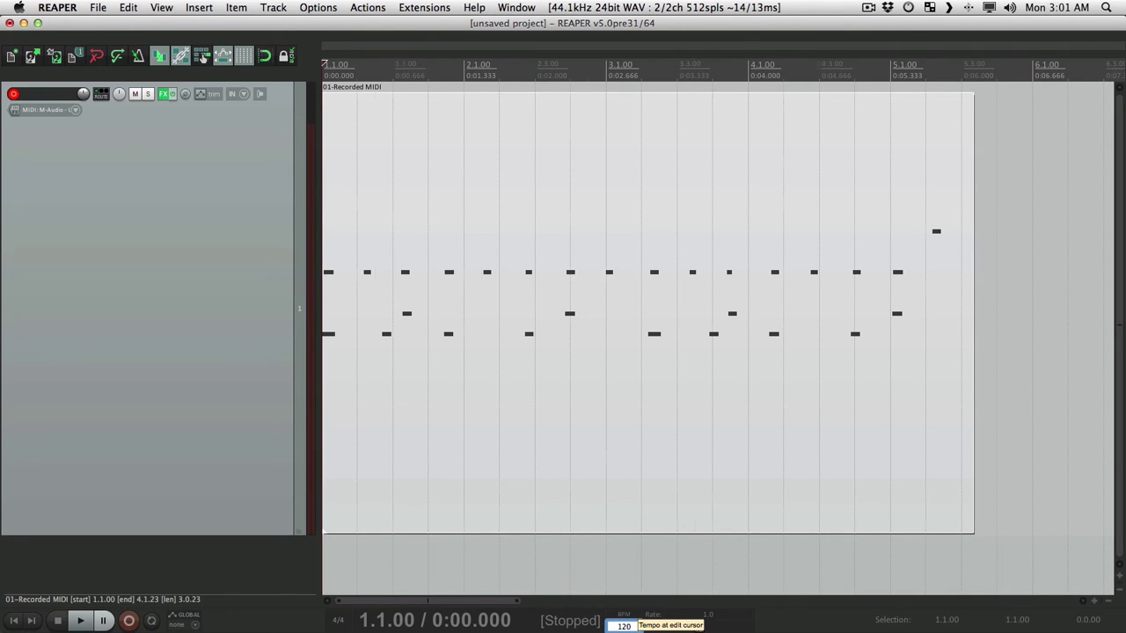
key("Return")
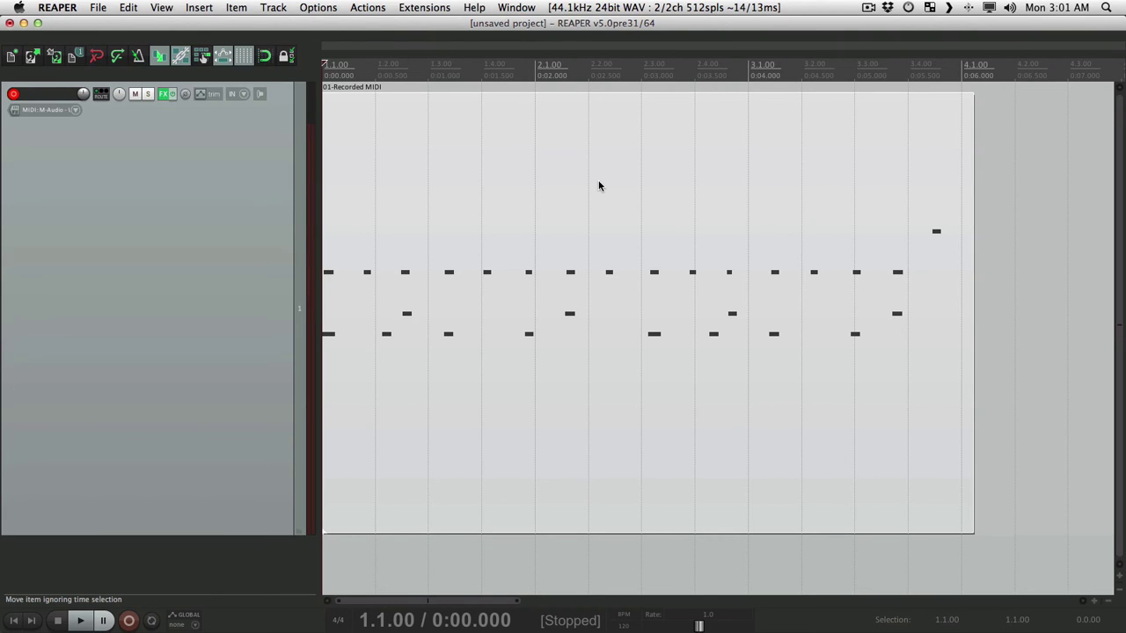
Make a time selection spanning the drum item and set the project tempo from it as 2 bars of 4/4.
key("shift")
left_click(599, 148, "shift")
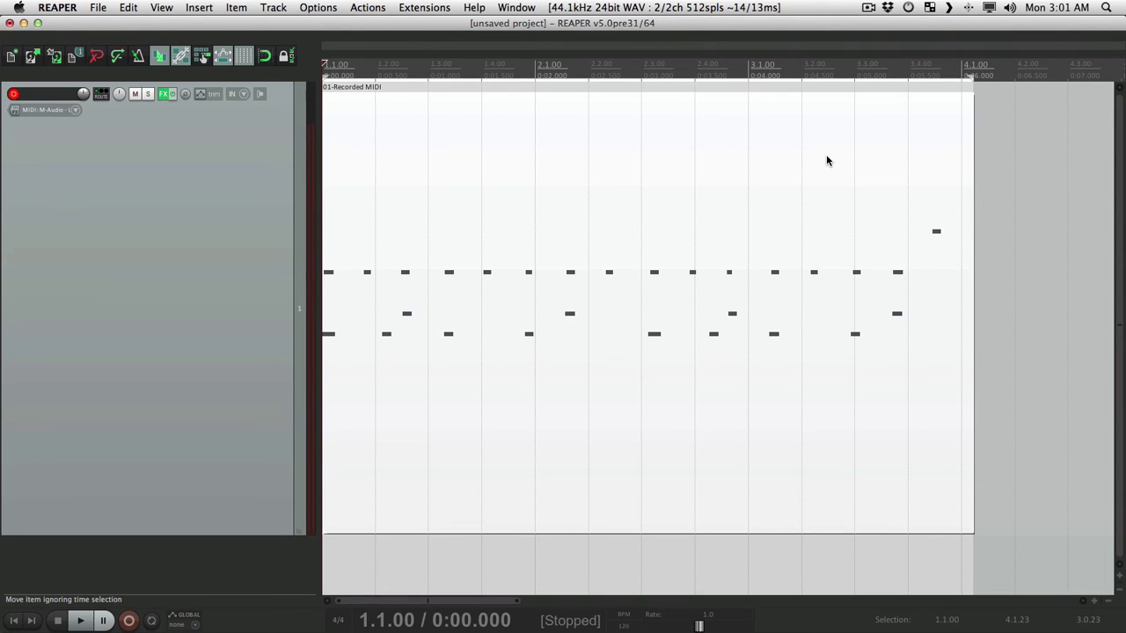
right_click(715, 75)
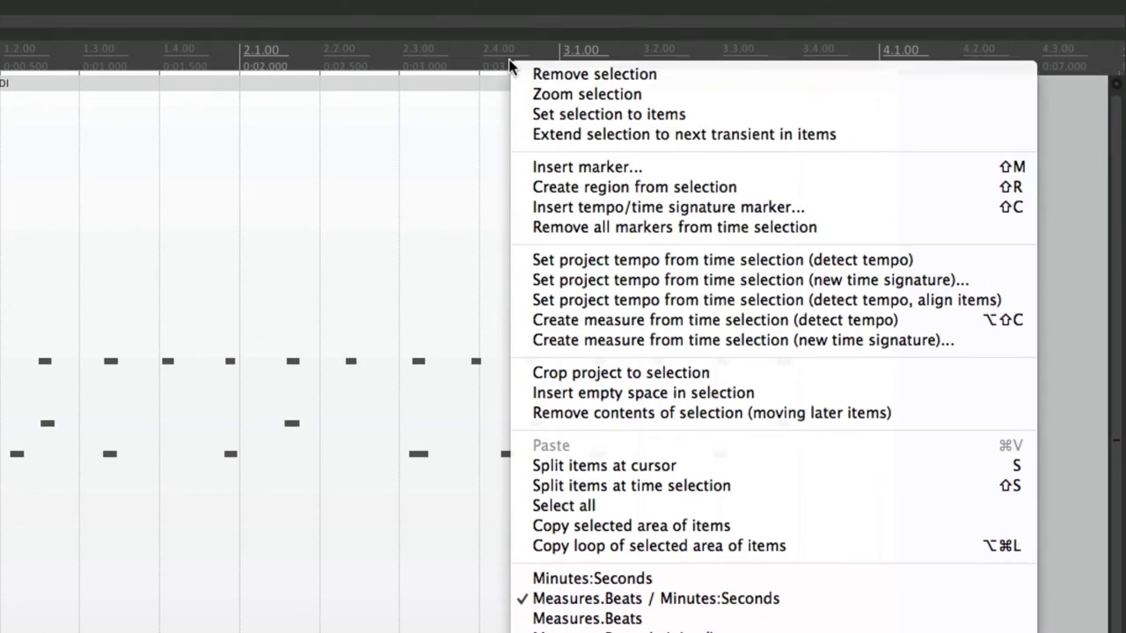
left_click(842, 279)
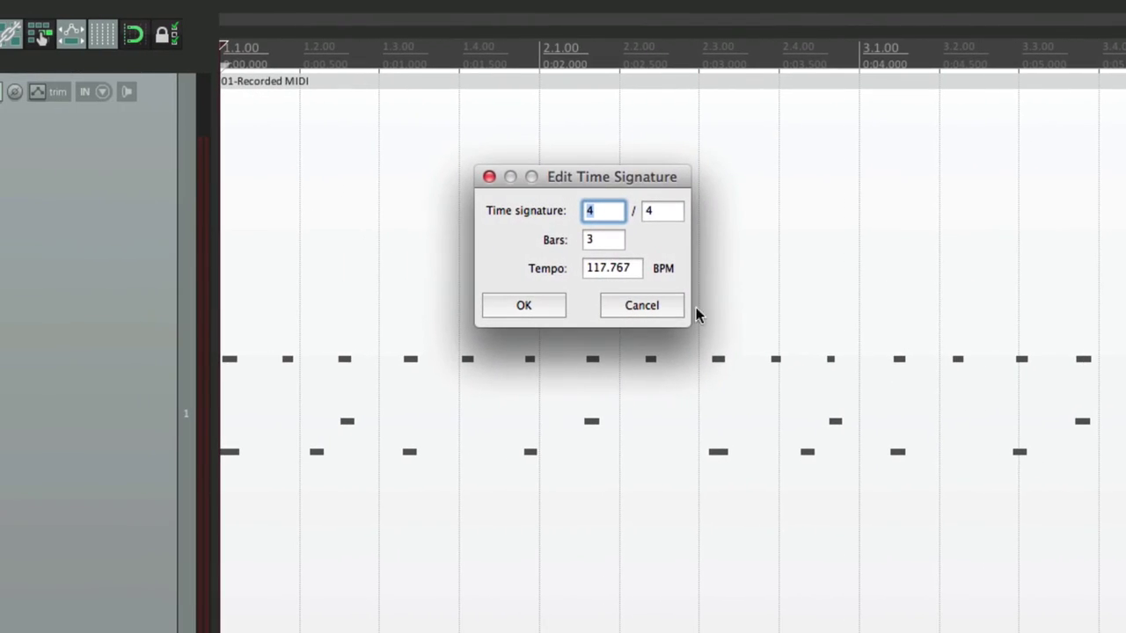
key("Tab")
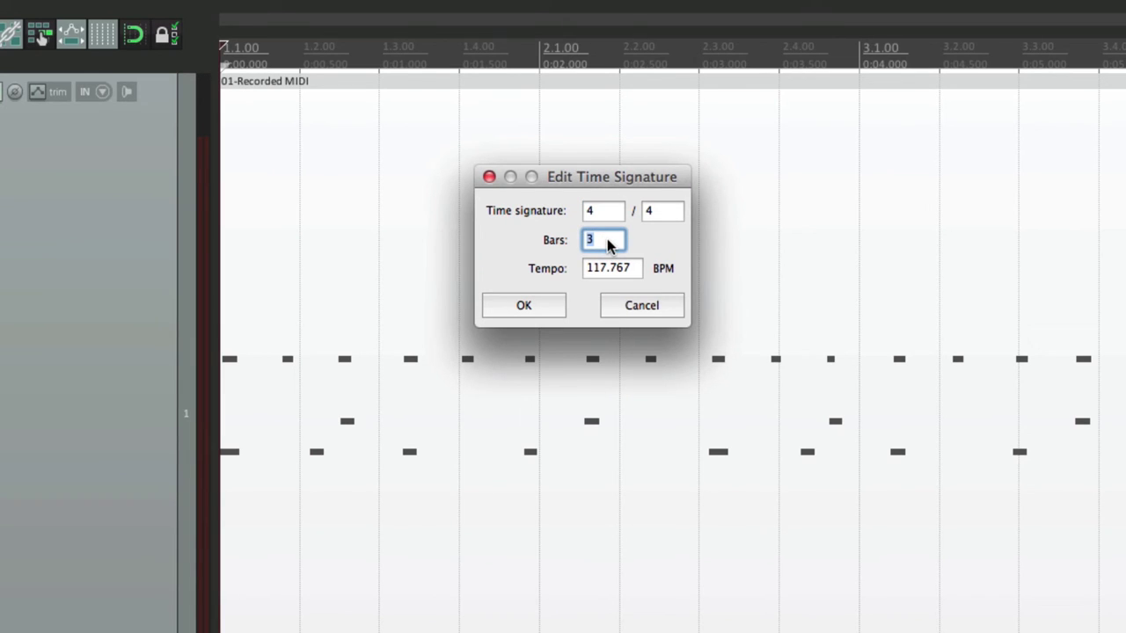
type("2")
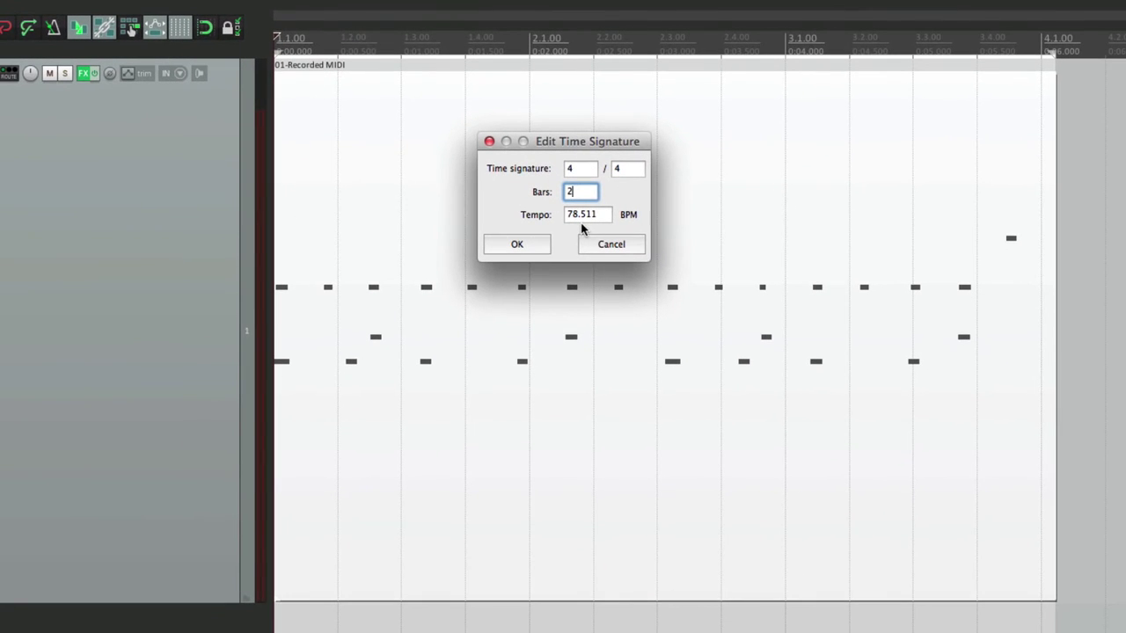
left_click(523, 250)
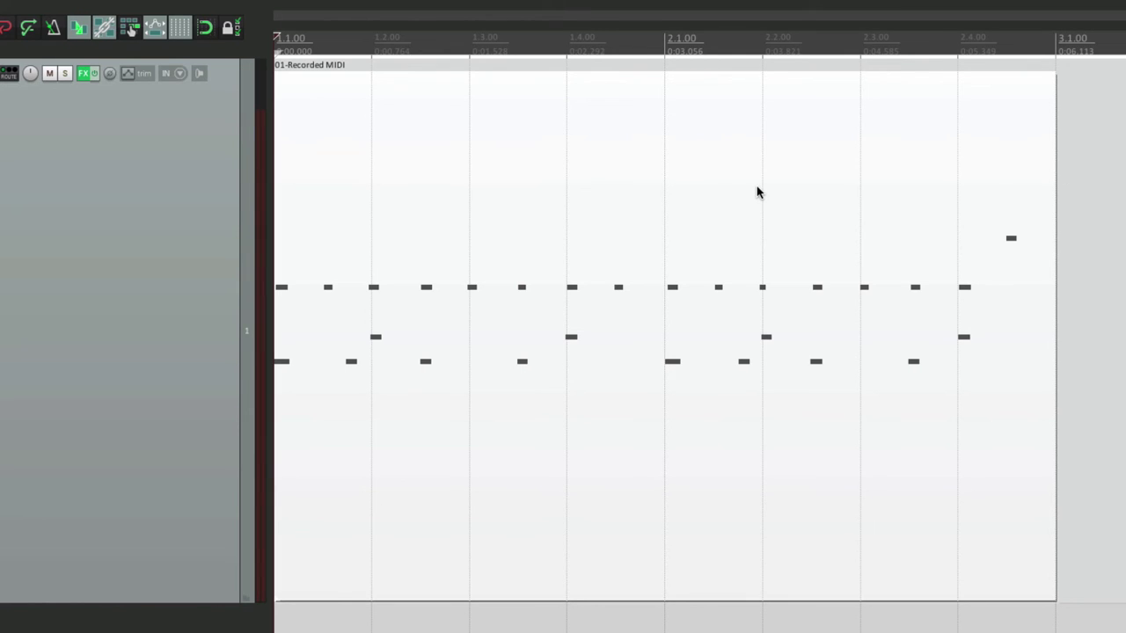
Play the drum item, and quantize its note positions in the MIDI editor to a straight 1/16 grid at 100% strength.
key("space")
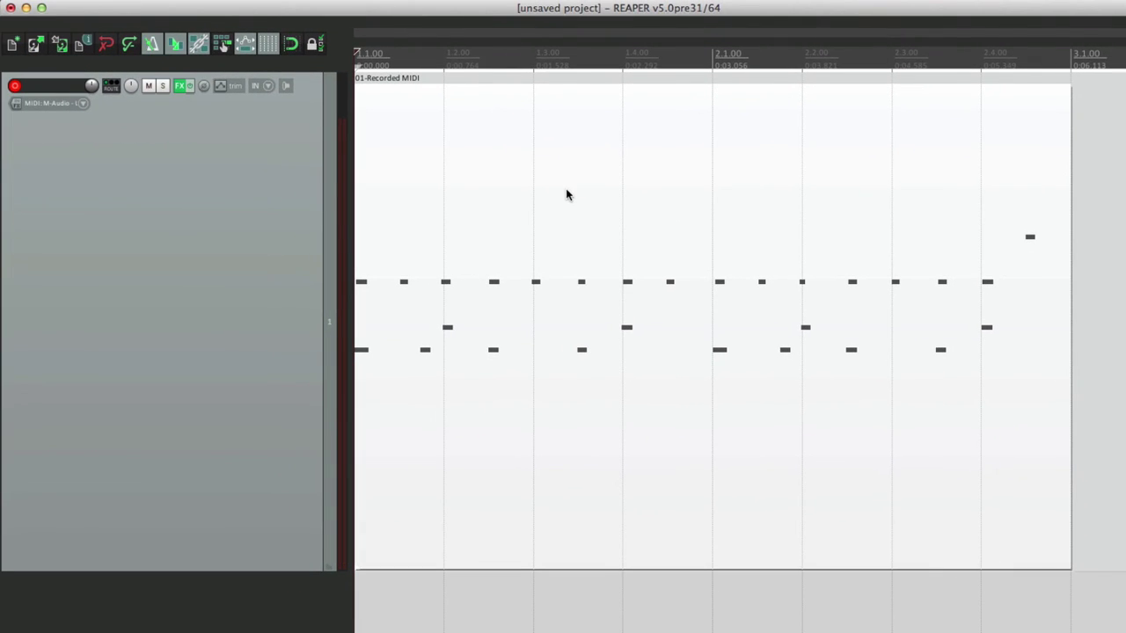
key("space")
double_click(566, 194)
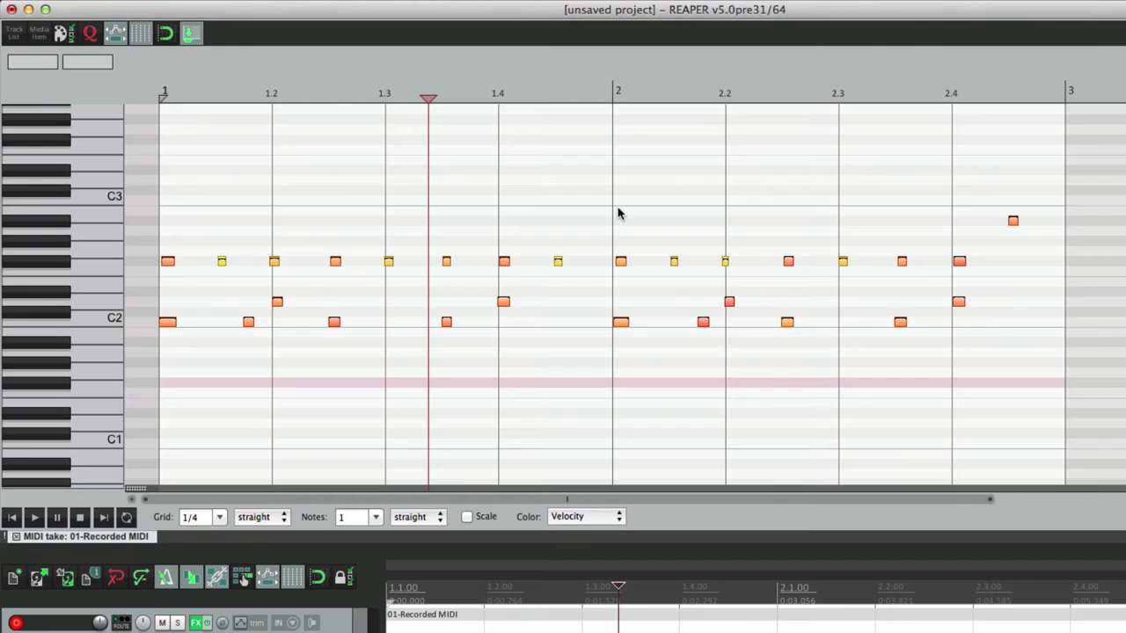
left_click(93, 34)
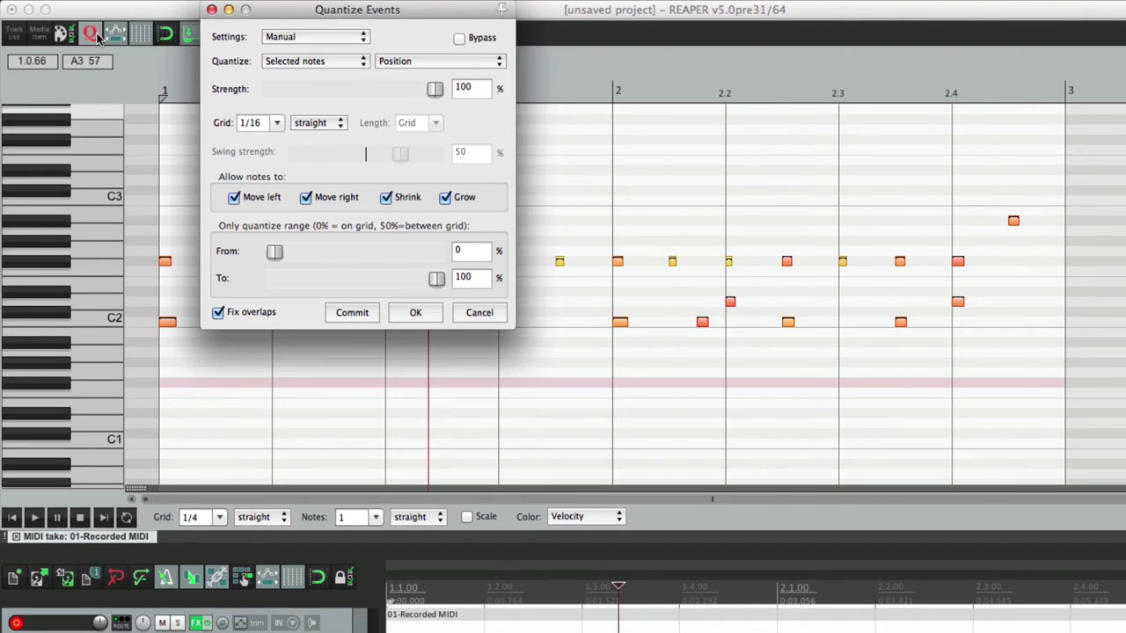
left_click(415, 313)
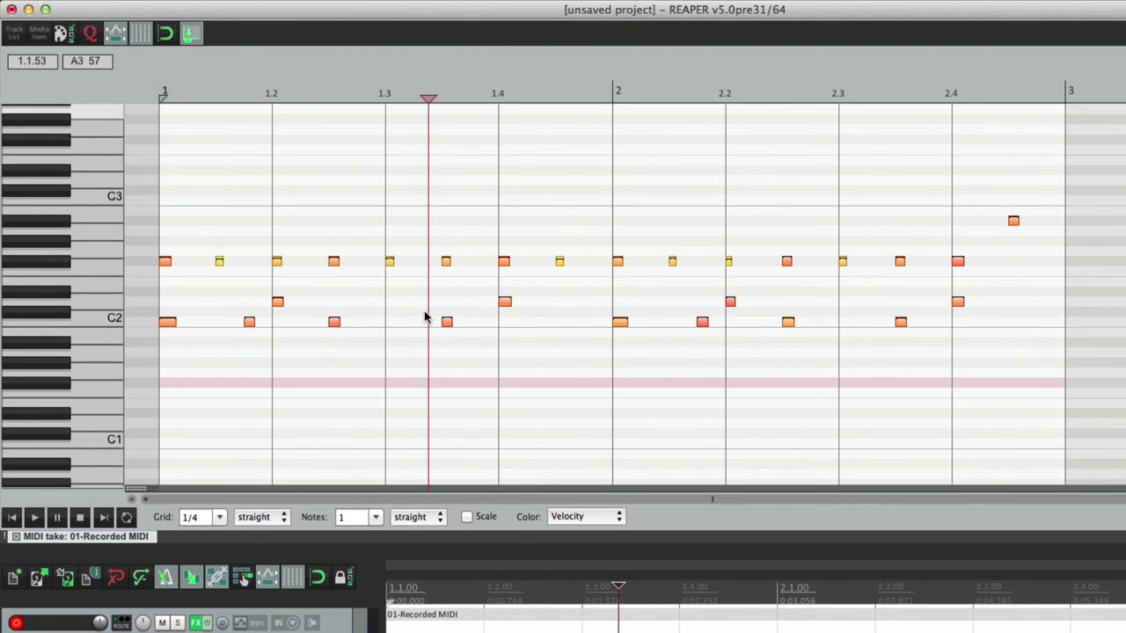
key("Escape")
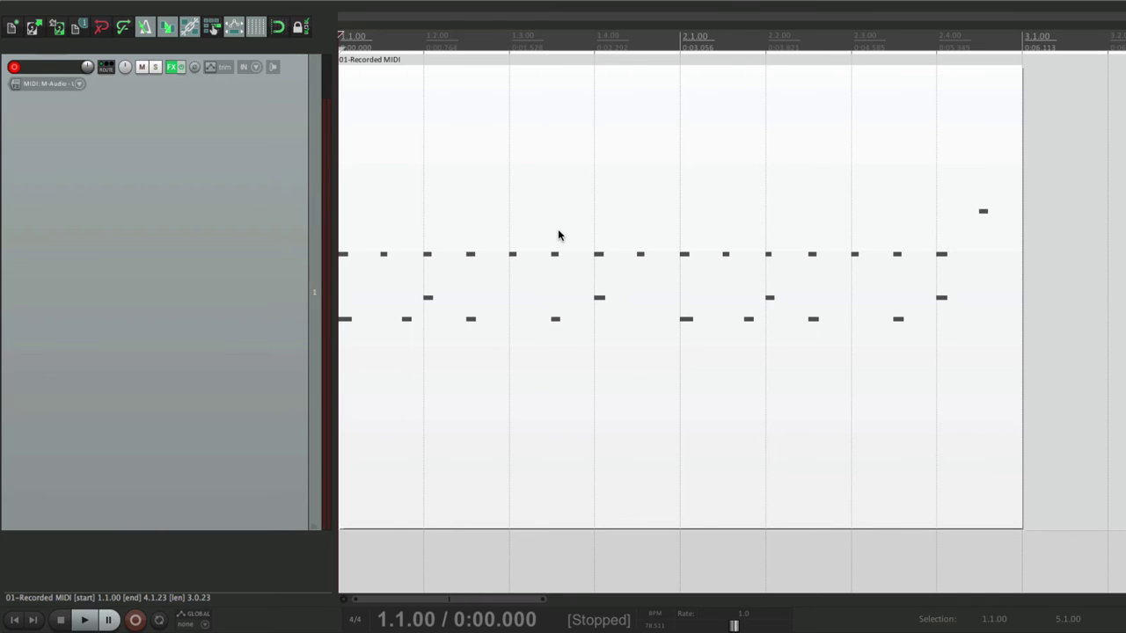
Glue the drum item and check in its MIDI source properties whether it still ignores the project tempo.
right_click(575, 189)
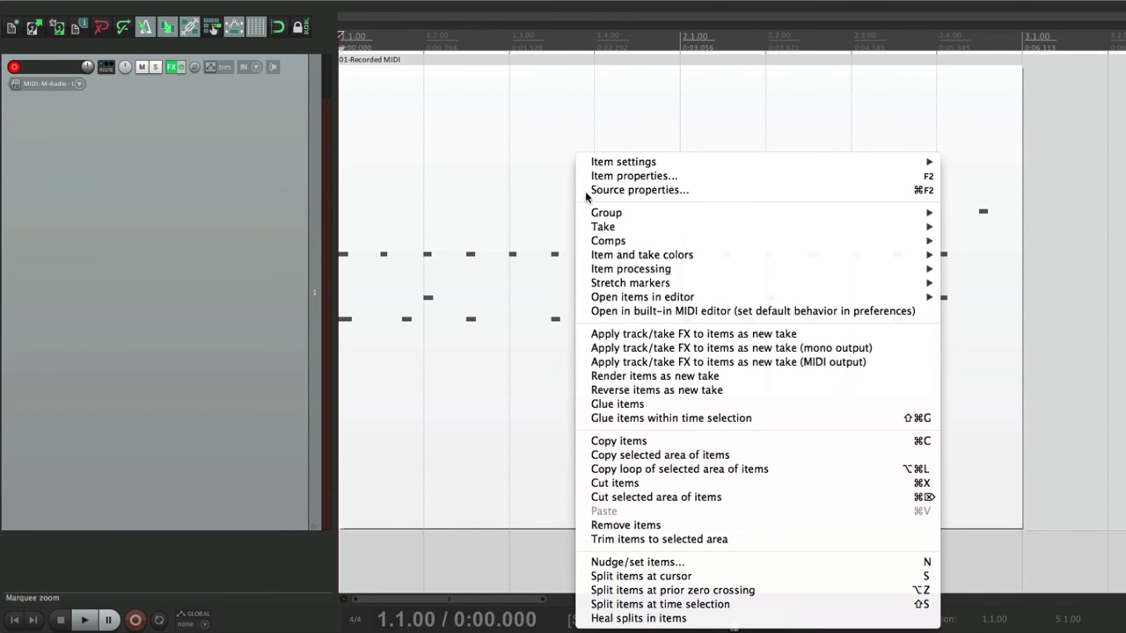
left_click(614, 405)
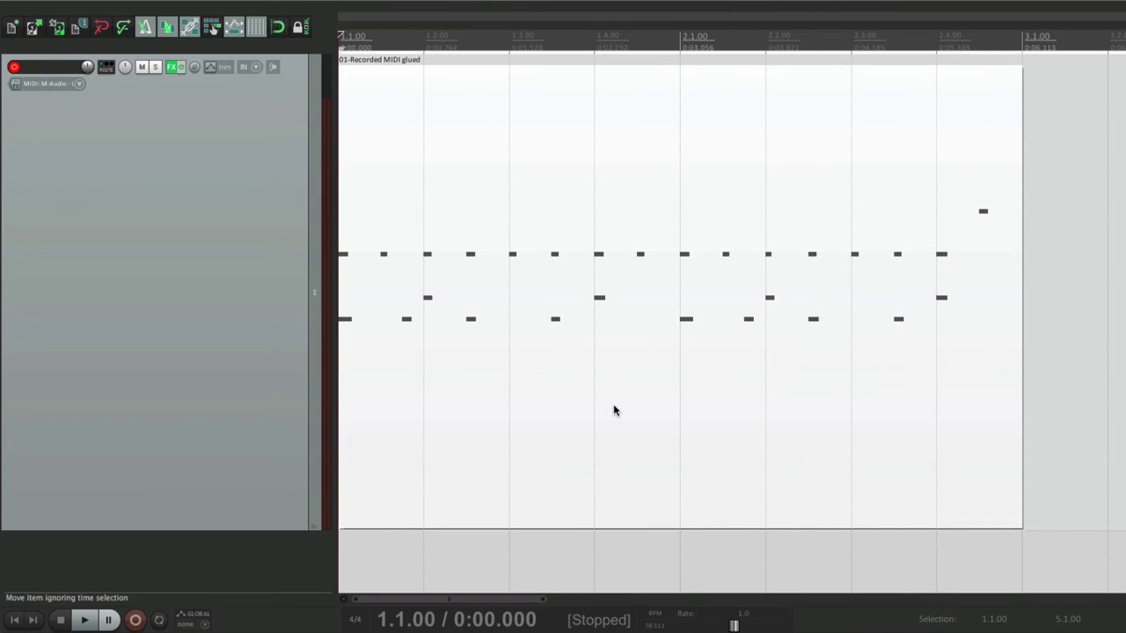
right_click(605, 129)
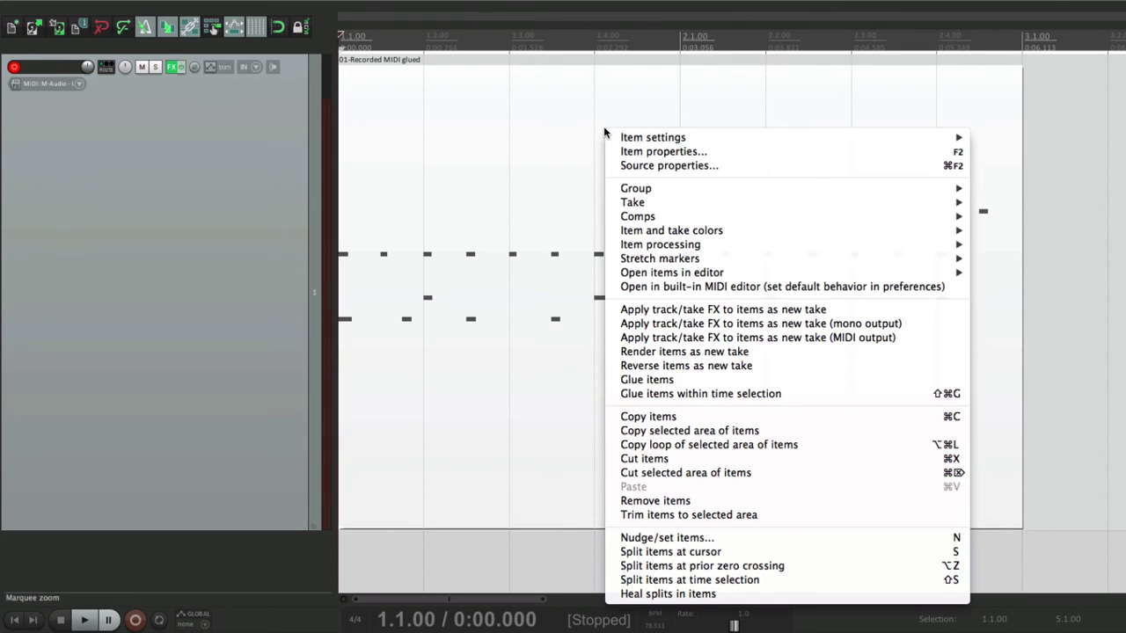
left_click(618, 153)
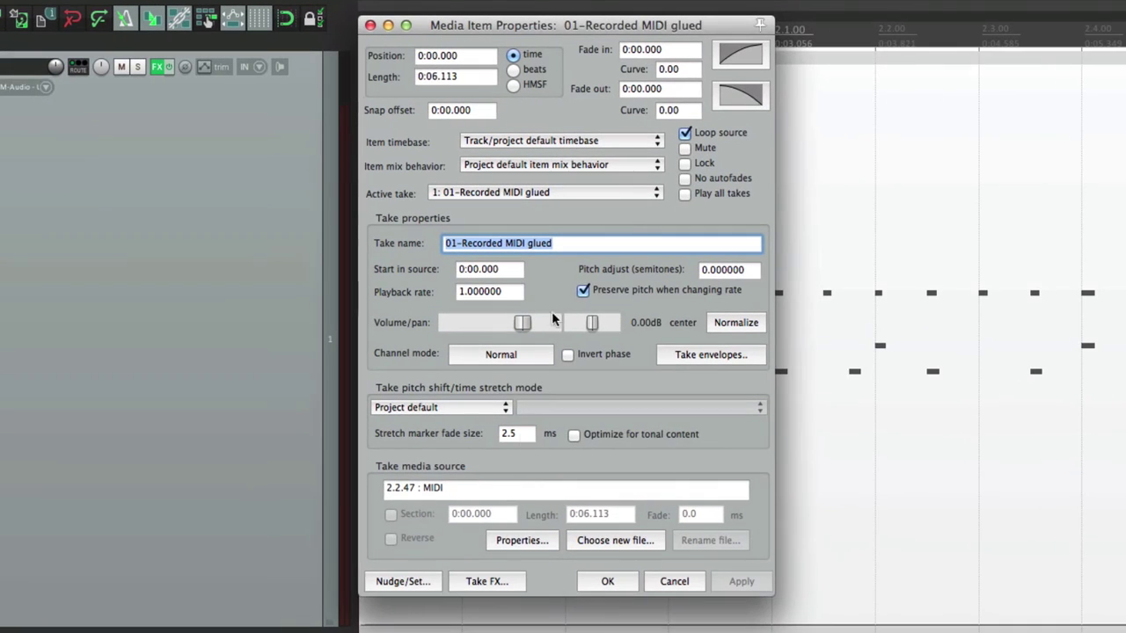
left_click(522, 540)
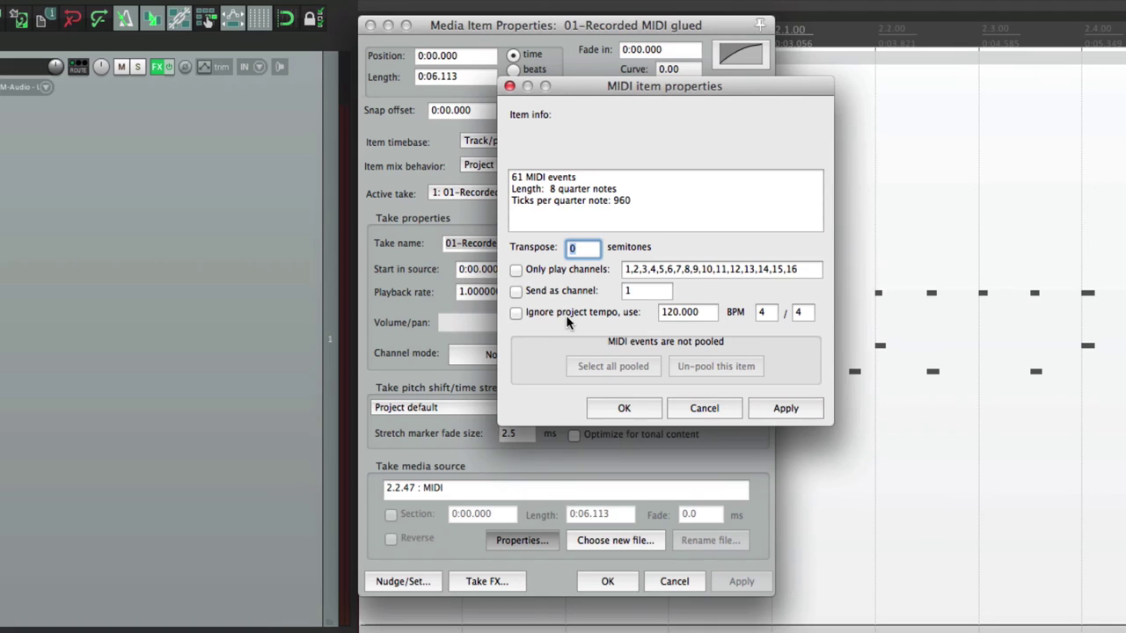
left_click(613, 408)
key("Return")
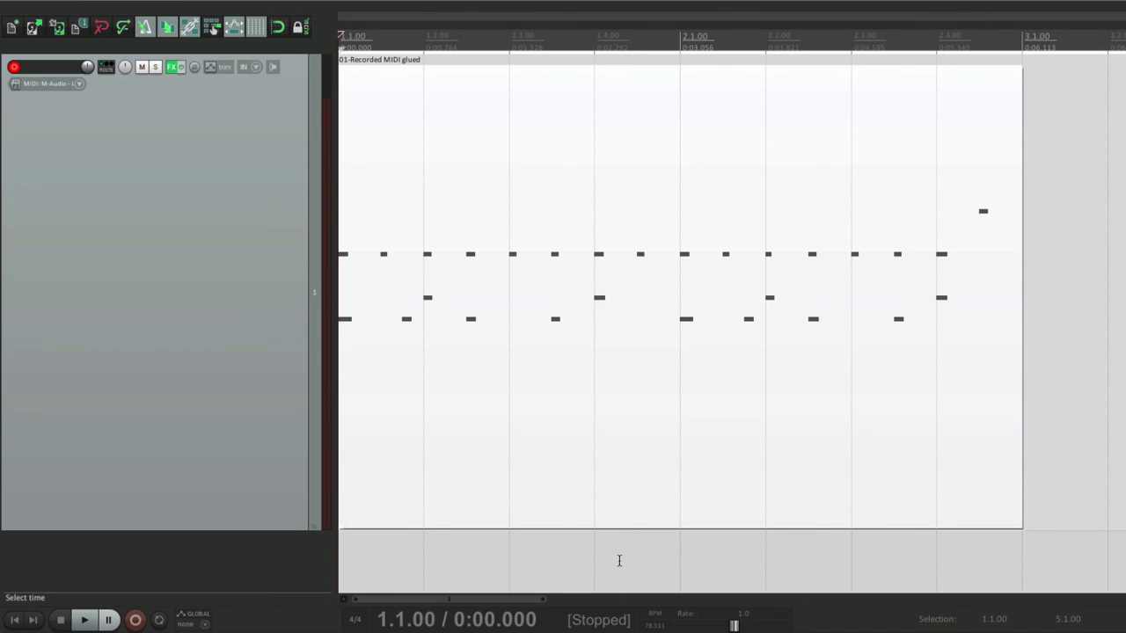
Set the project tempo to 95 BPM and play the glued drum item from the project start.
left_click(653, 626)
type("95")
key("Return")
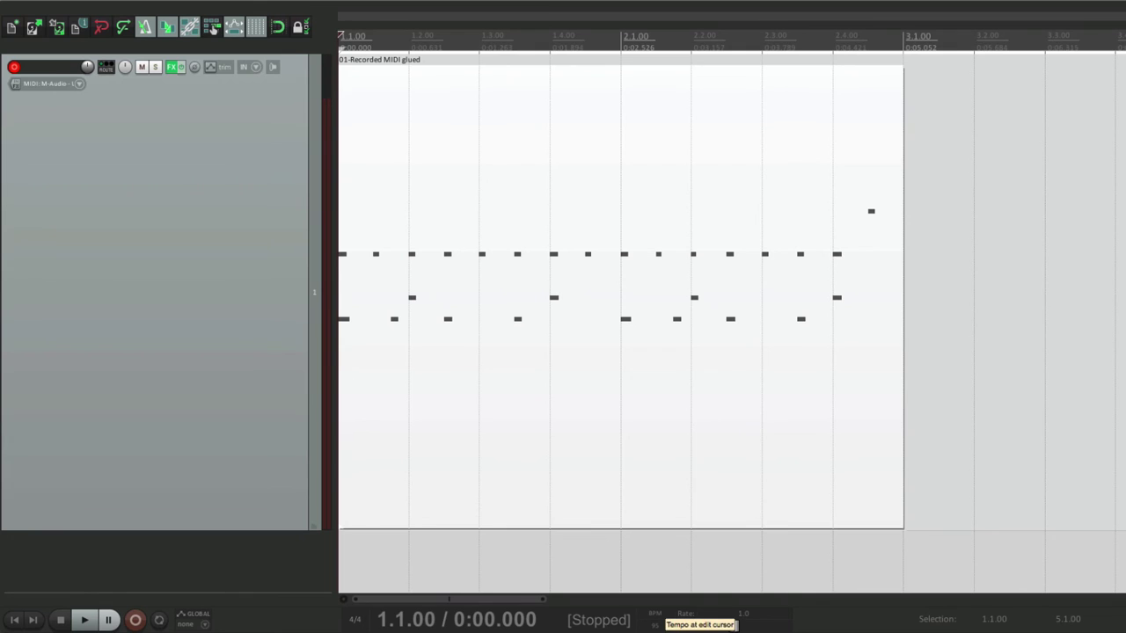
left_click(934, 172)
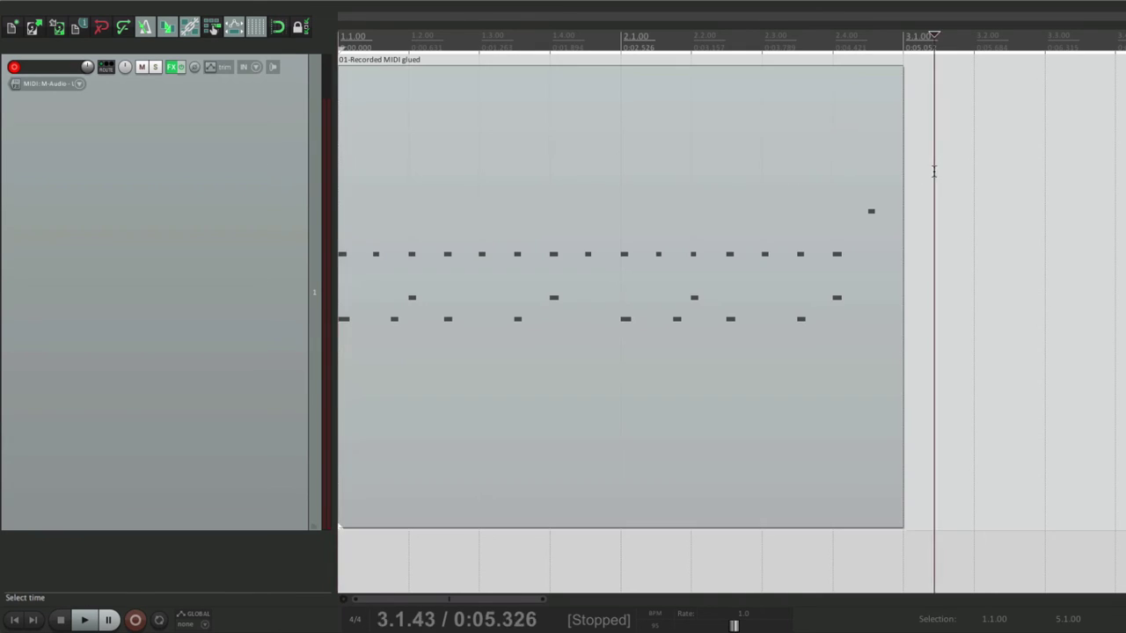
key("Home")
key("space")
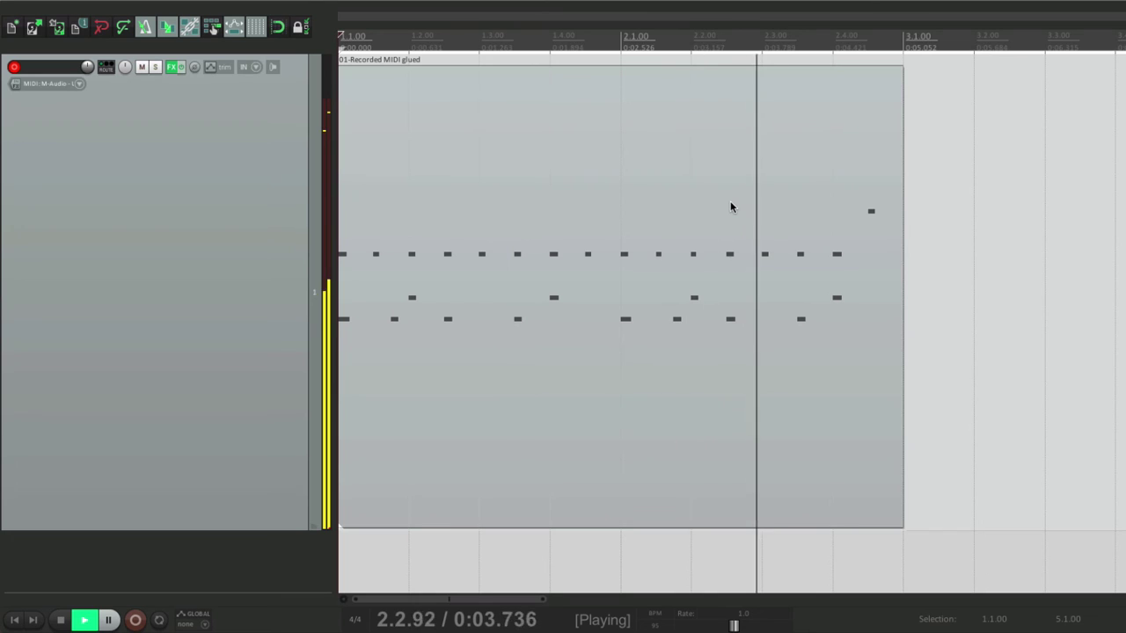
key("space")
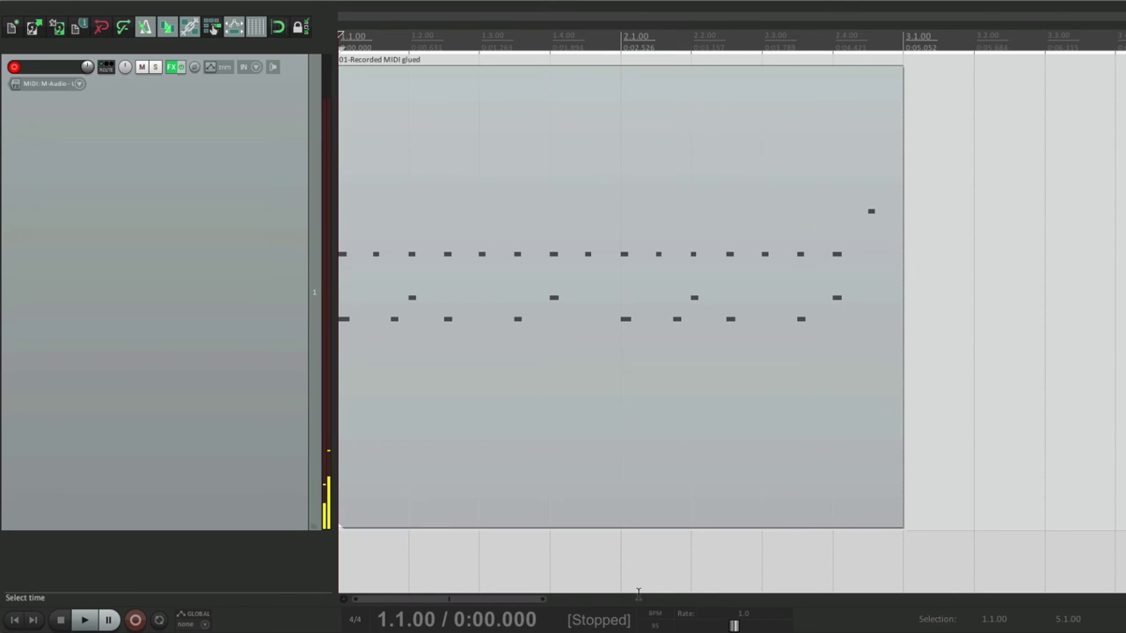
Set the project tempo to 105 BPM and play the drum item again.
left_click(656, 626)
type("105")
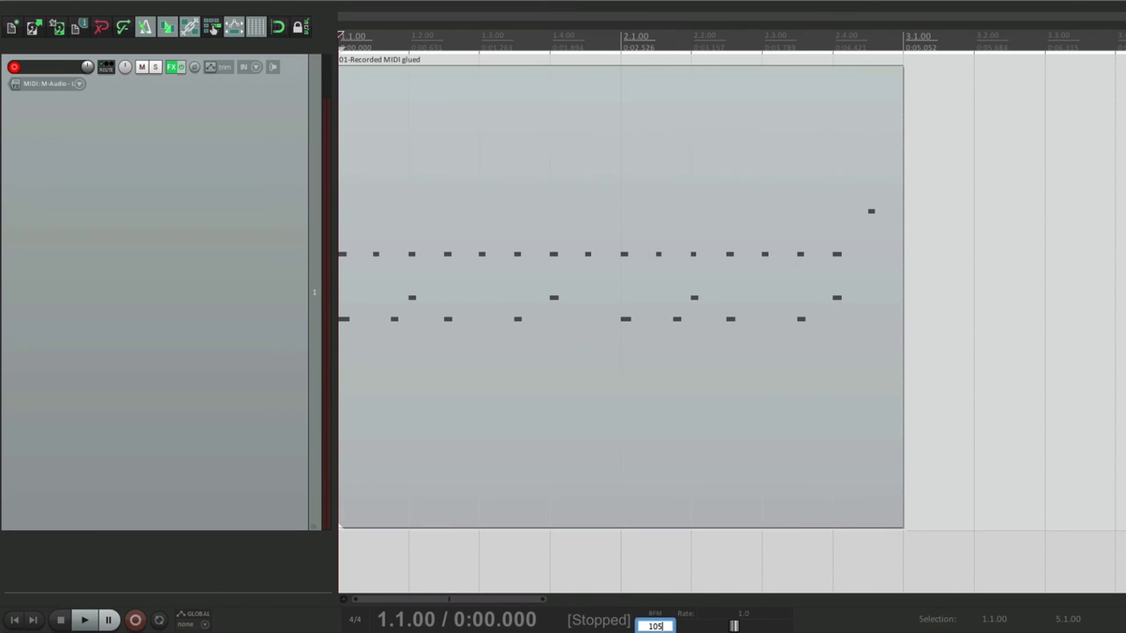
key("Return")
key("space")
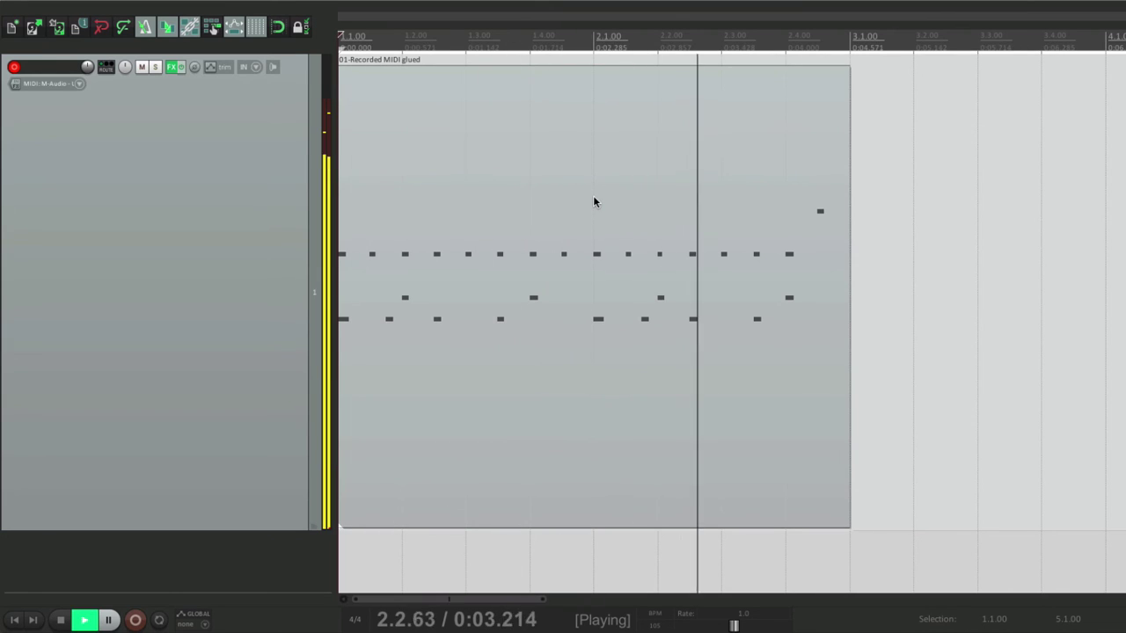
key("space")
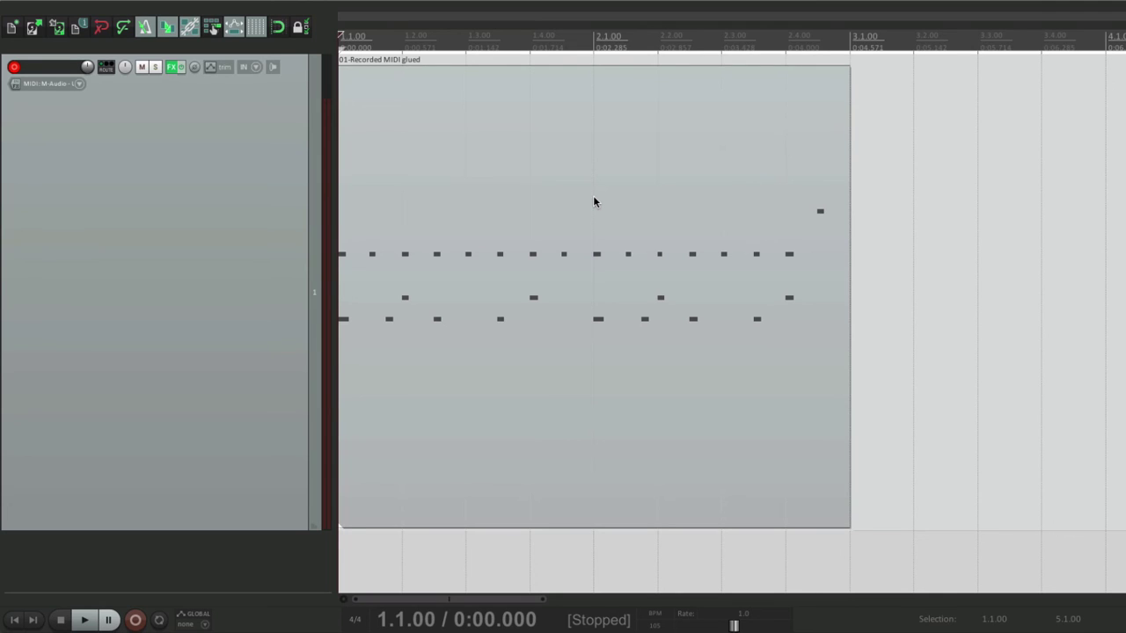
Delete the glued drum item and remove the drum instrument from the track's effects.
left_click(563, 138)
key("Delete")
left_click(170, 67)
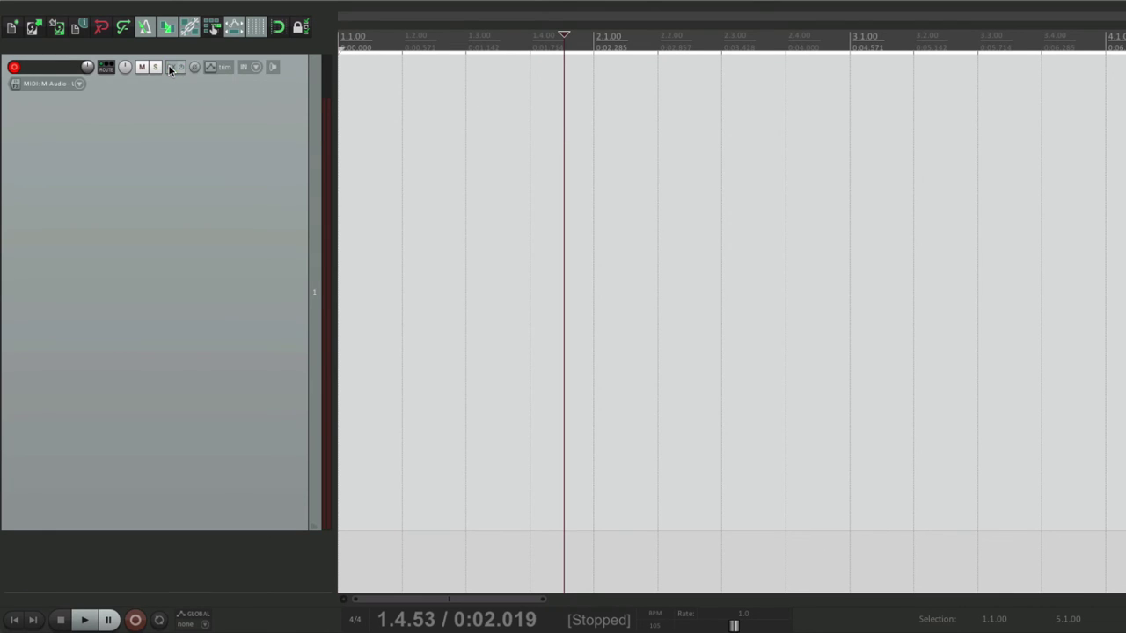
Add the recently used VSTi Piano One (Sound Magic) (16 out) to the track.
right_click(171, 69)
mouse_move(189, 85)
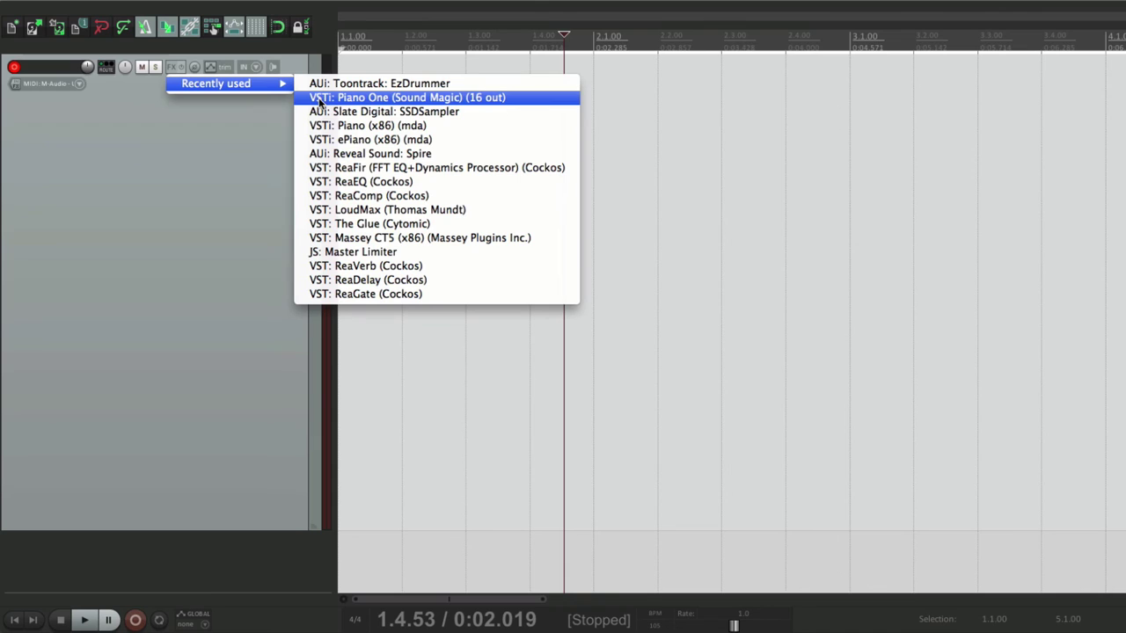
left_click(319, 99)
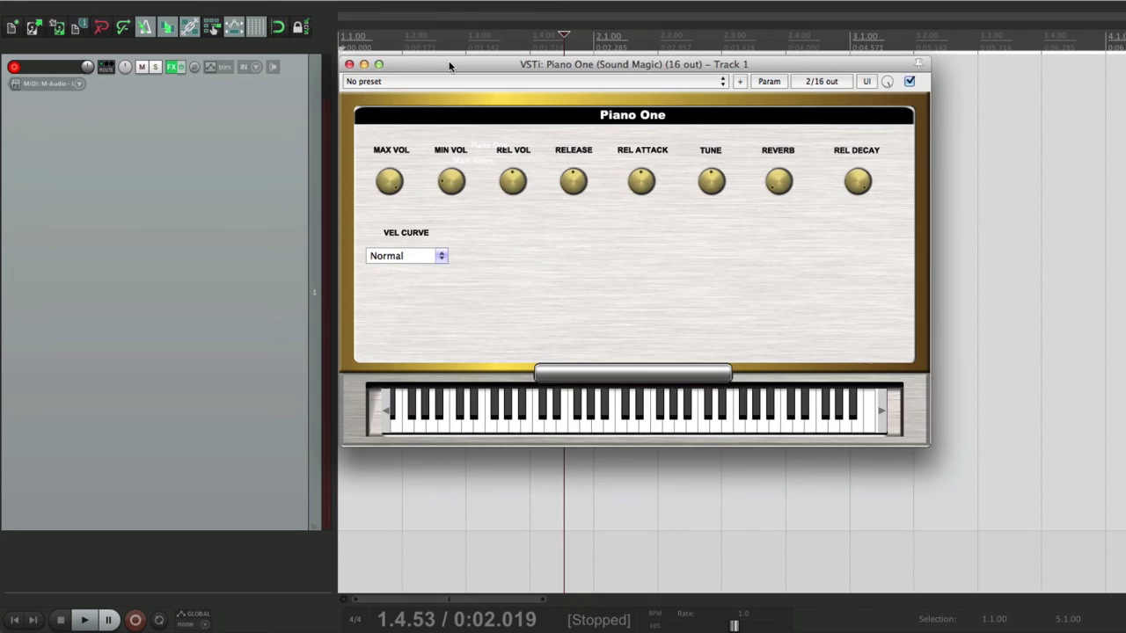
Set the project tempo to 120 BPM and close the Piano One window.
left_click(658, 626)
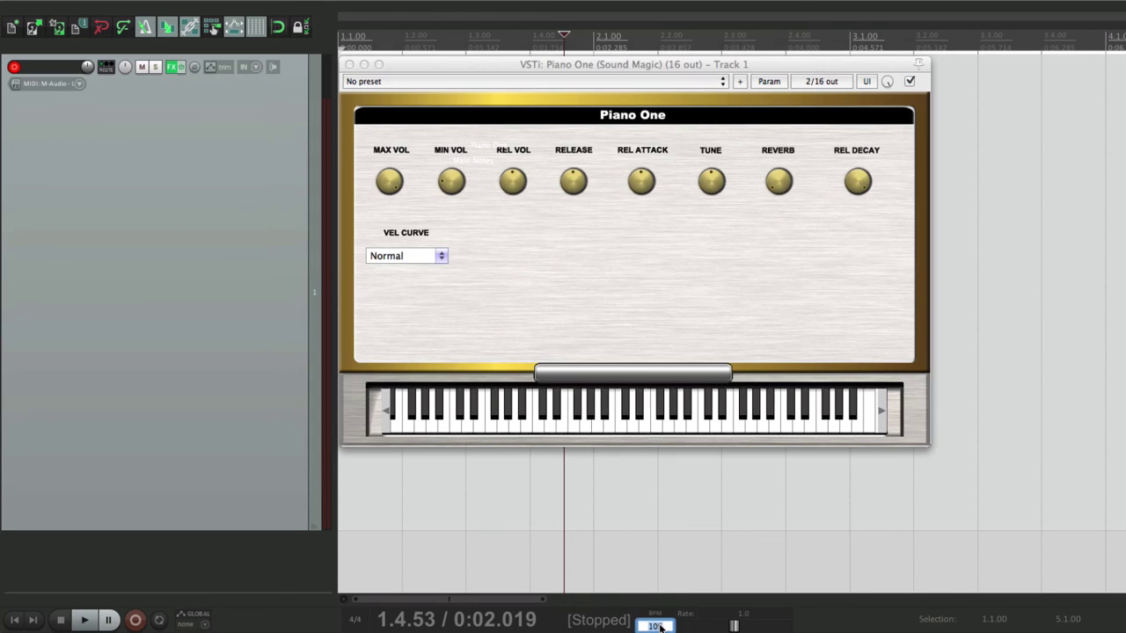
type("120")
key("Return")
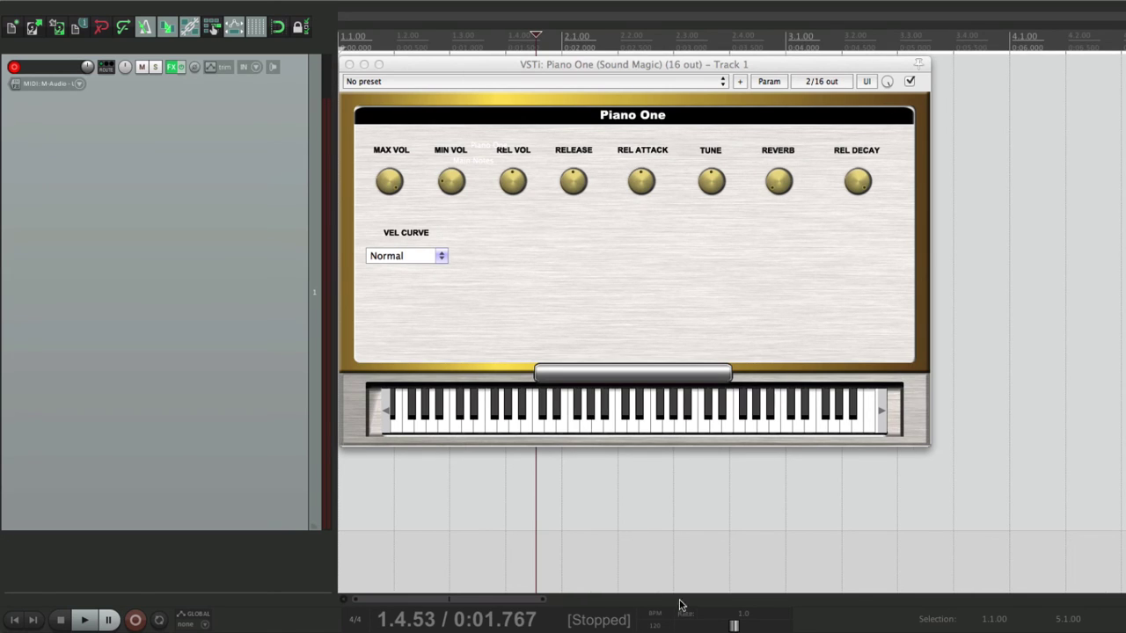
left_click(348, 65)
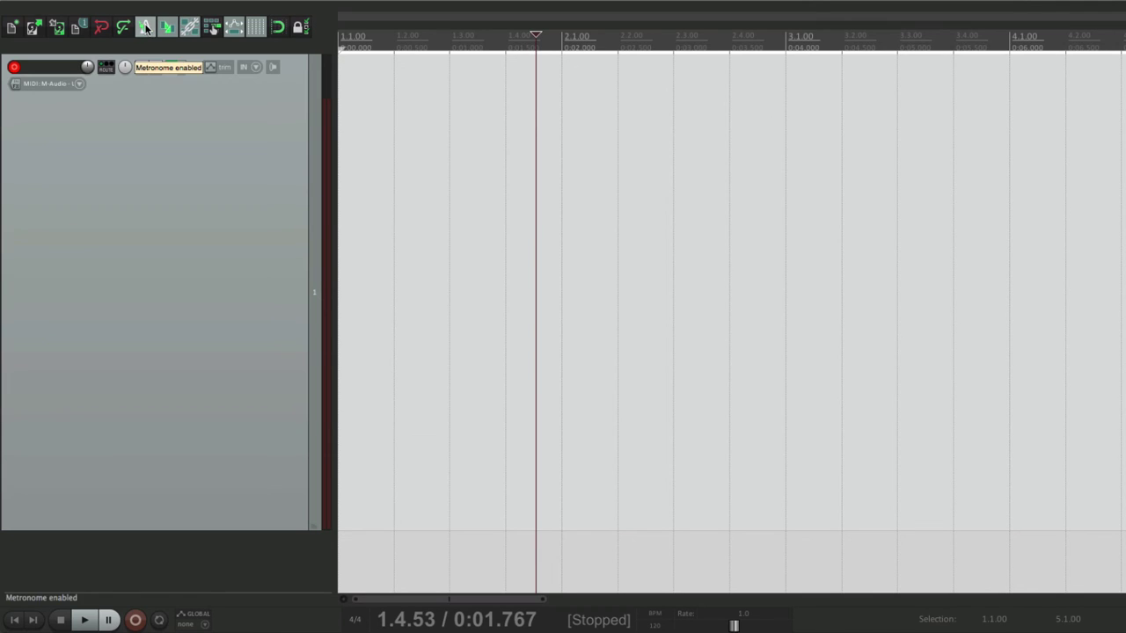
Record a piano part about four bars long with the metronome off and play the recording back.
left_click(366, 141)
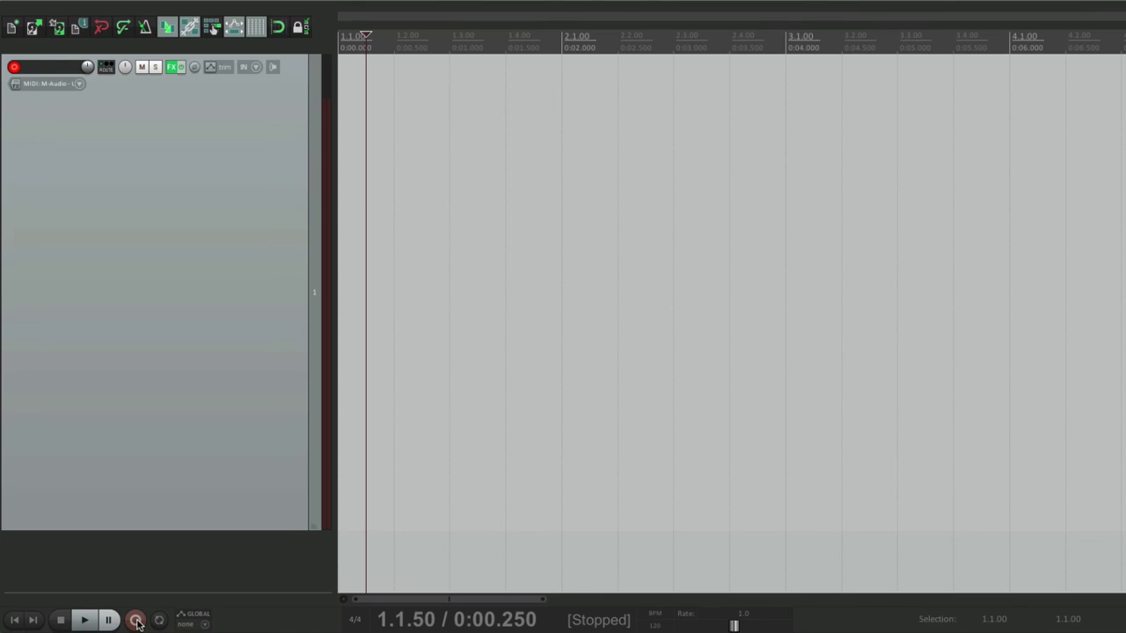
left_click(136, 621)
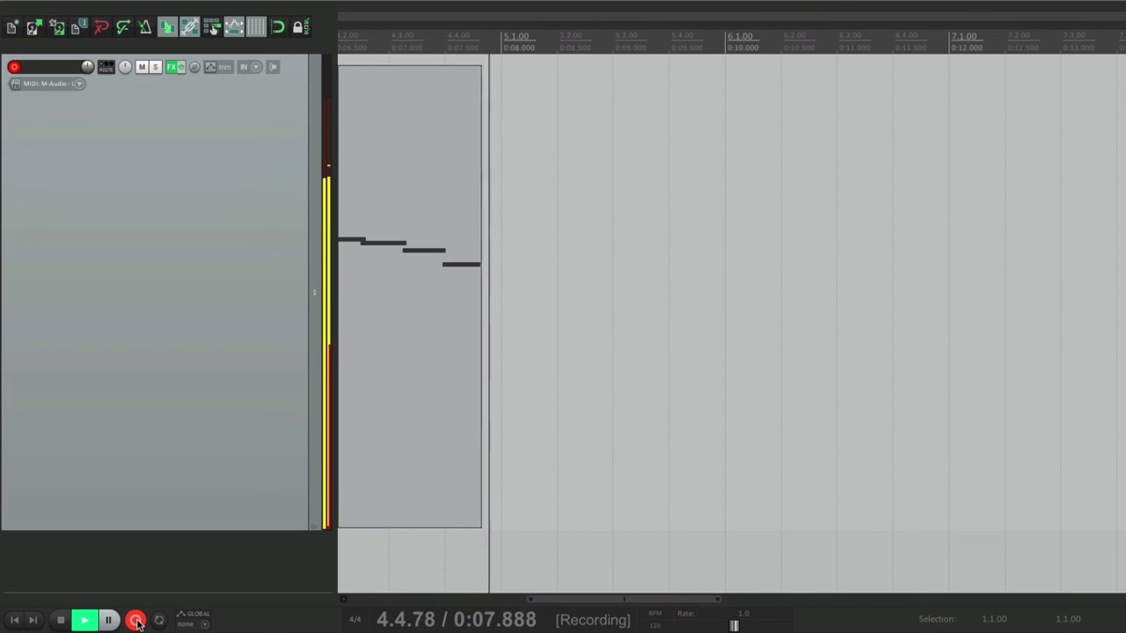
left_click(136, 621)
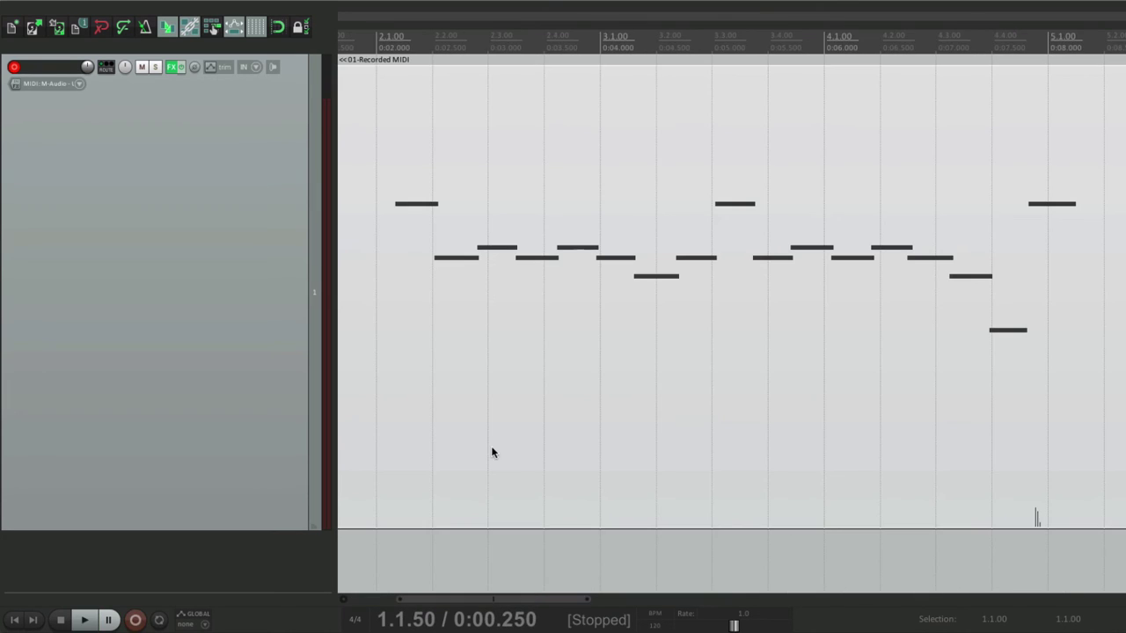
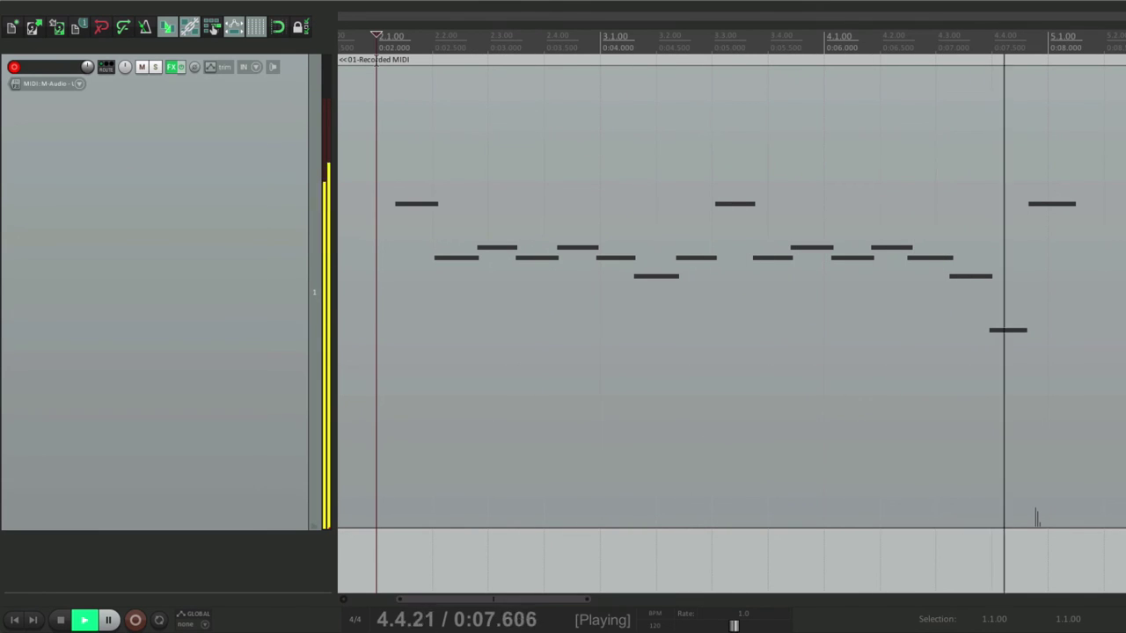
key("space")
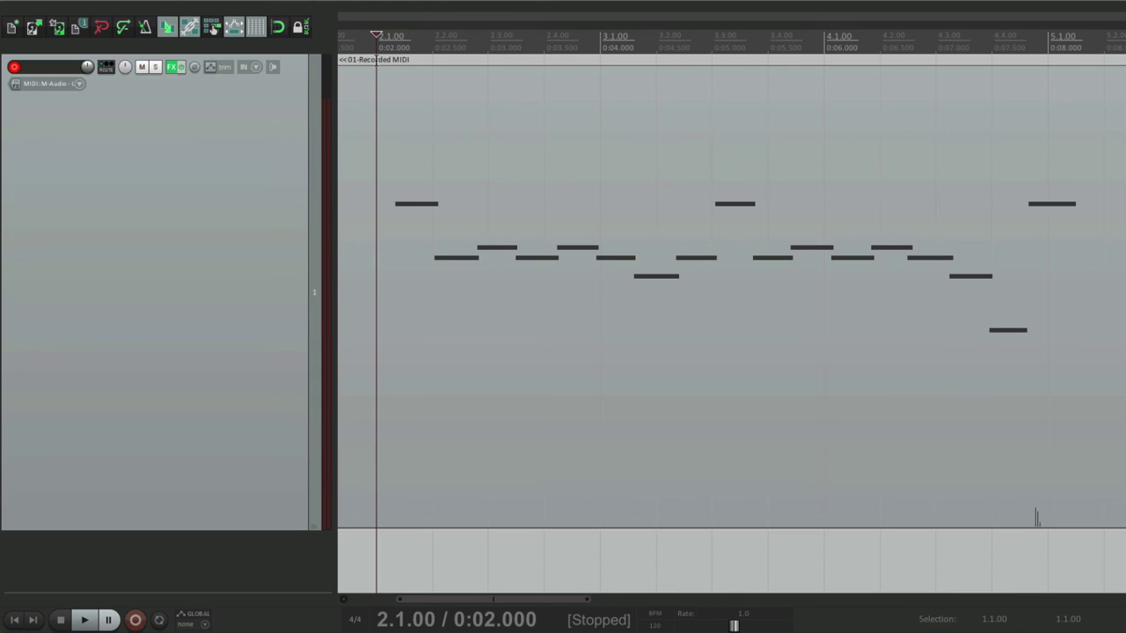
Move all the recorded notes to the start of the piano item in the MIDI editor.
double_click(547, 166)
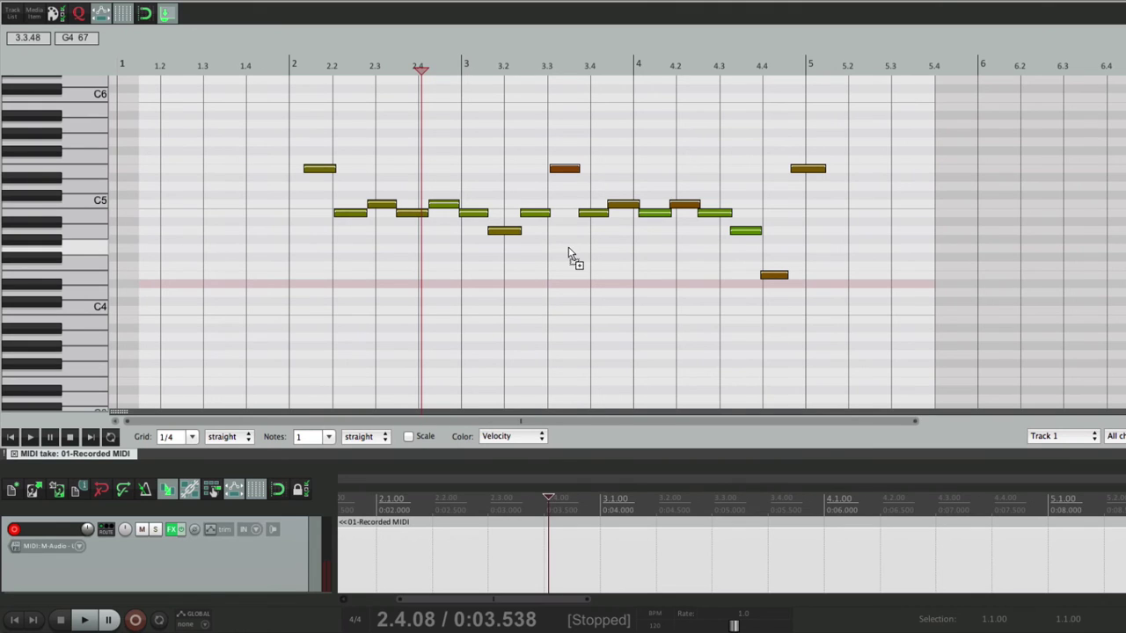
key("Delete")
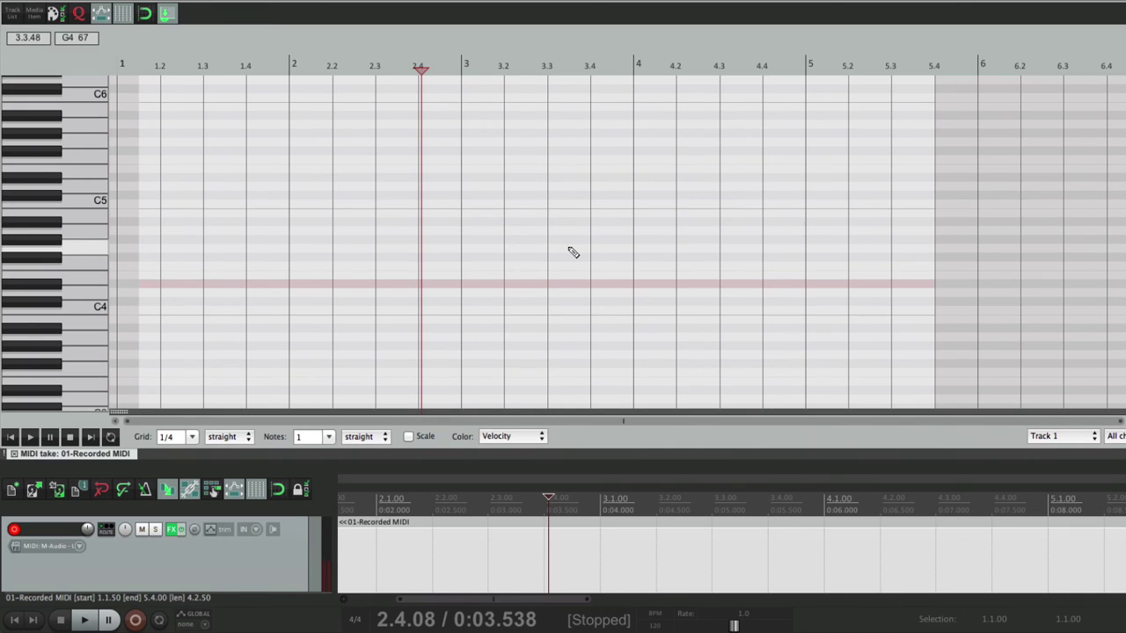
key("Home")
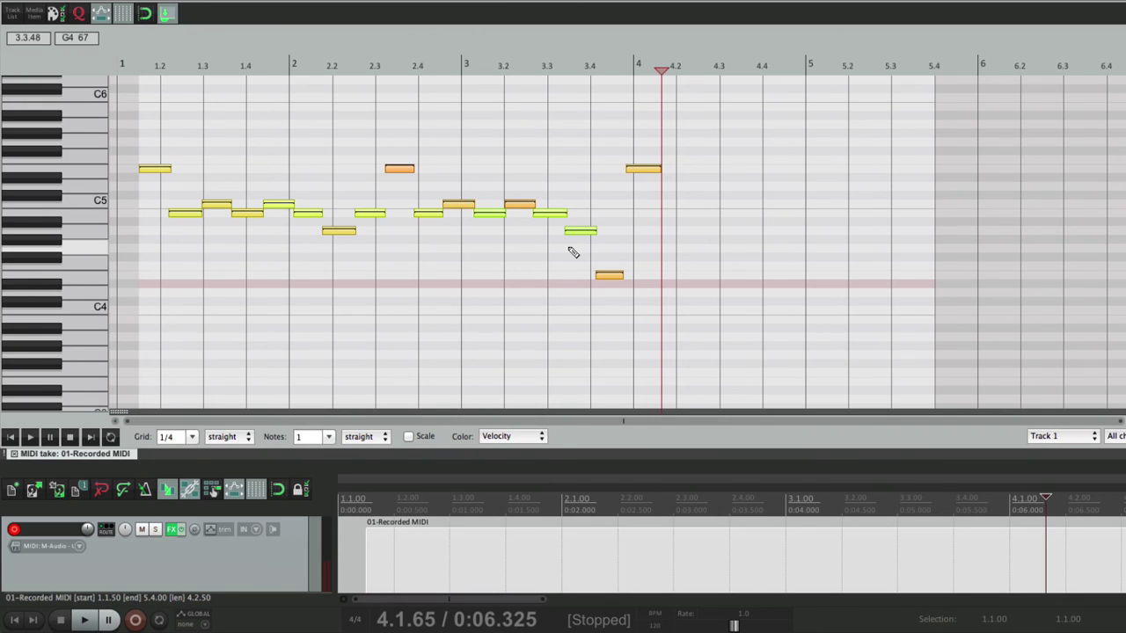
left_click(617, 215)
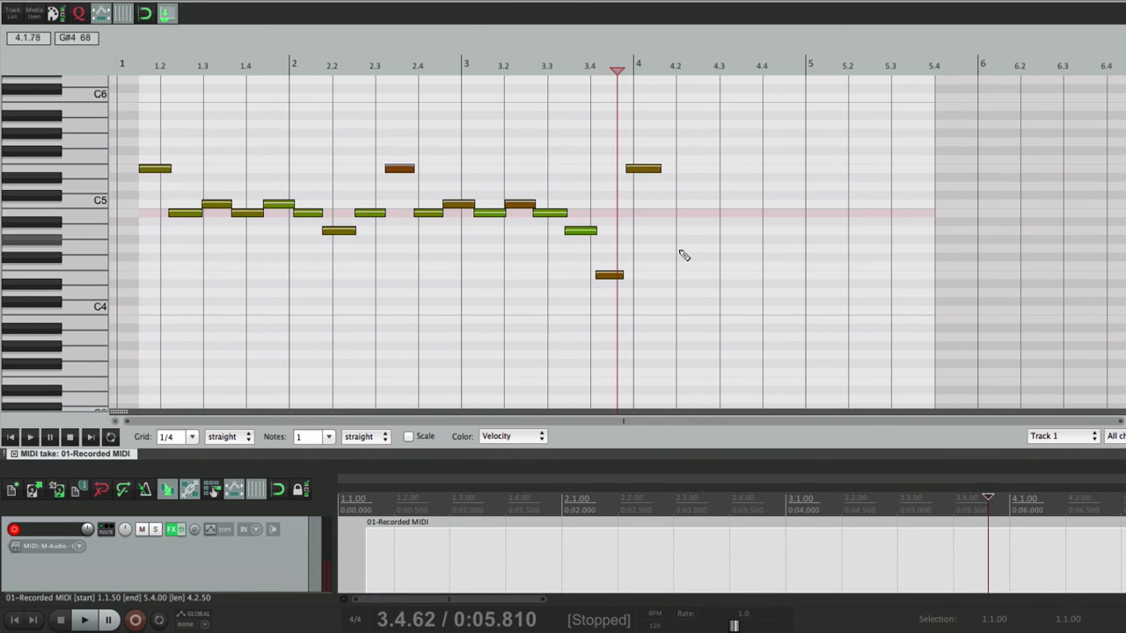
Trim the piano item to end right after the low note, dropping the extra high note, and play it from the project start.
left_click_drag(935, 277, 629, 268)
scroll(623, 251, "up", 8)
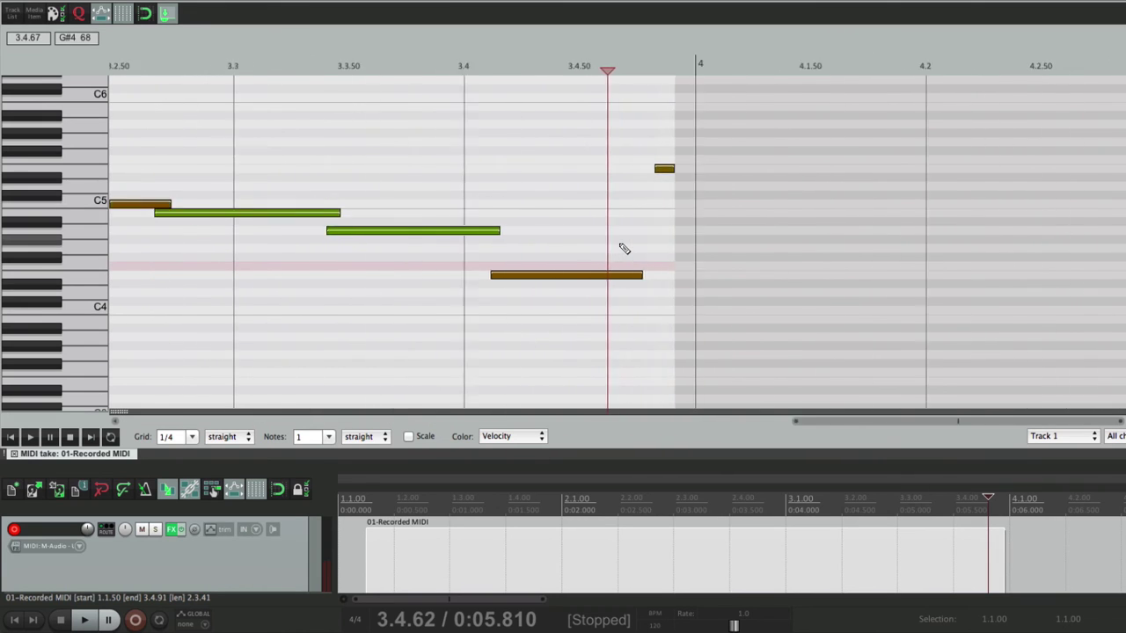
left_click_drag(785, 256, 725, 262)
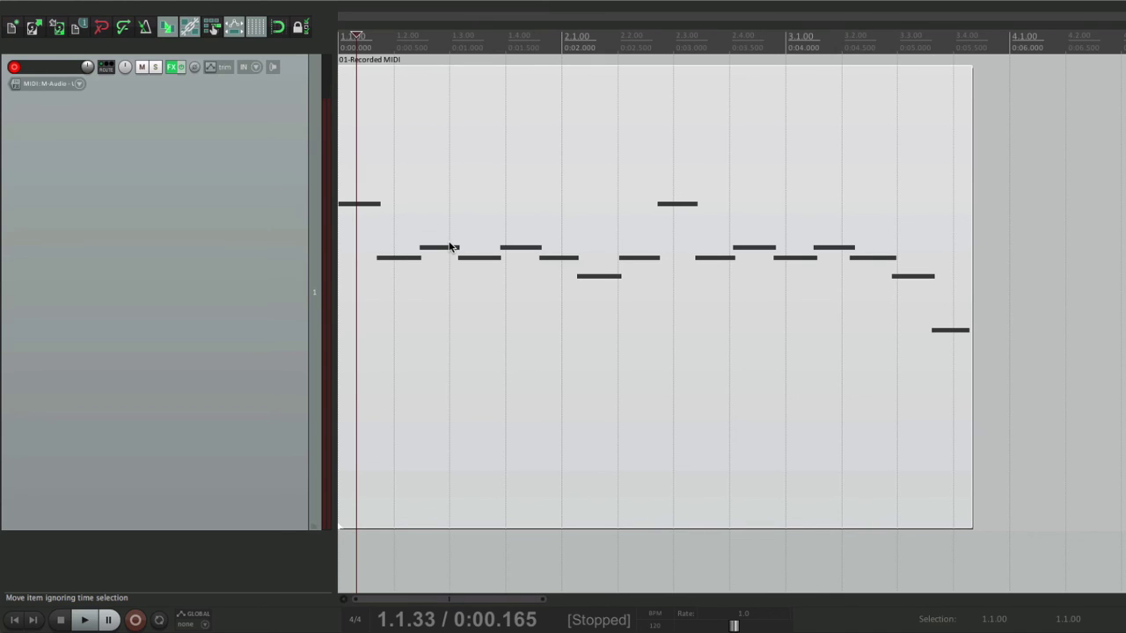
key("space")
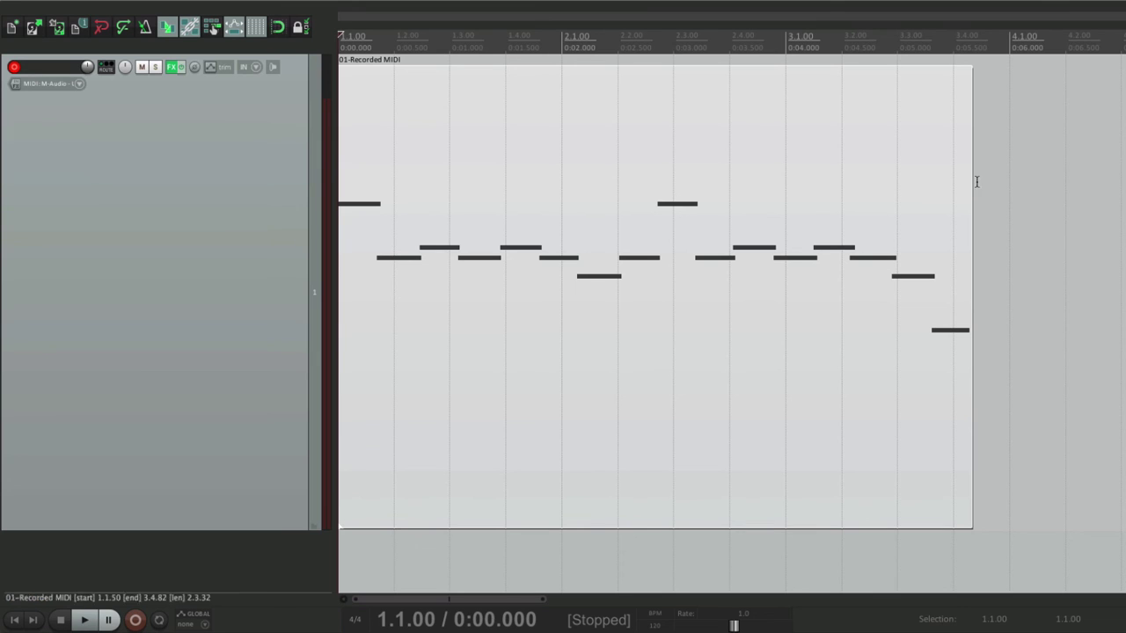
Set the piano item's timebase to Time and make its MIDI source ignore the project tempo, using 120 BPM in 4/4.
right_click(526, 118)
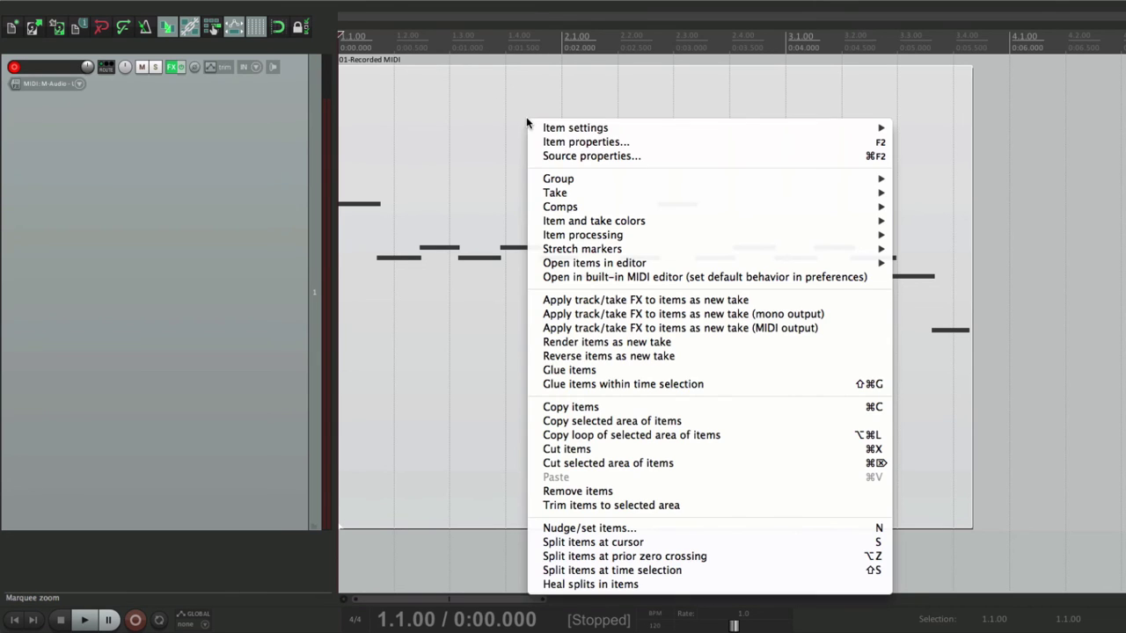
left_click(544, 146)
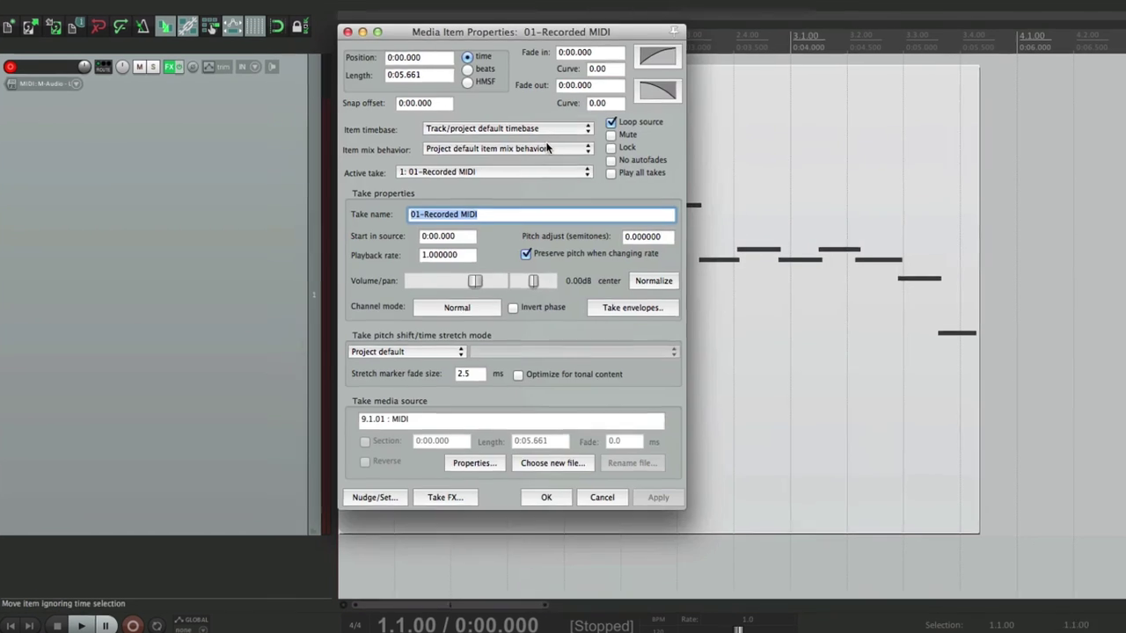
left_click(556, 146)
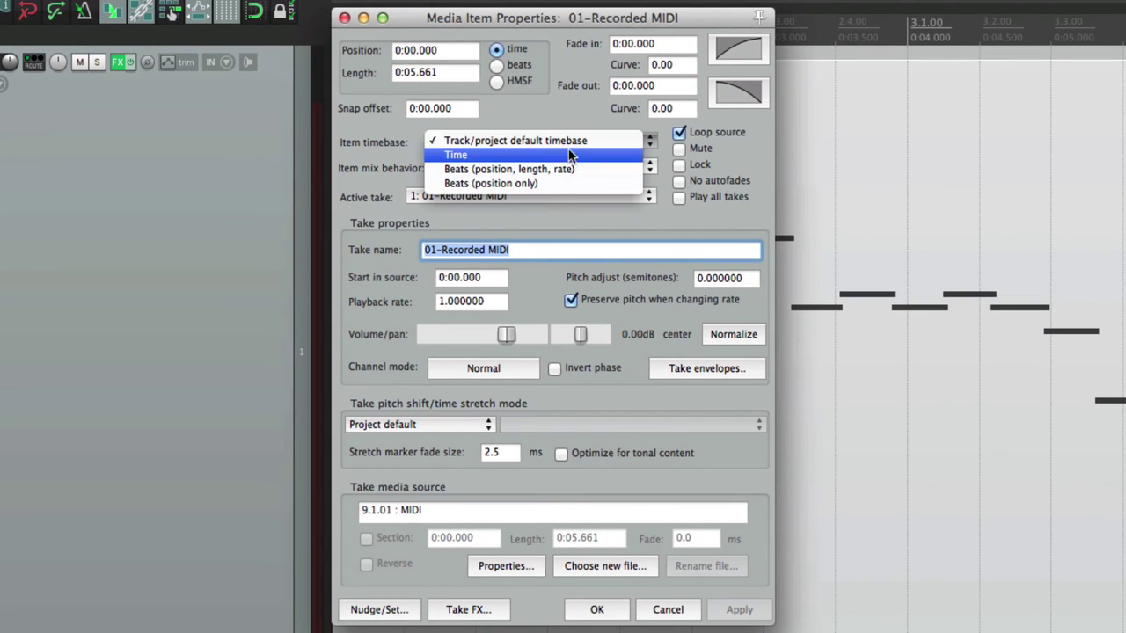
left_click(569, 156)
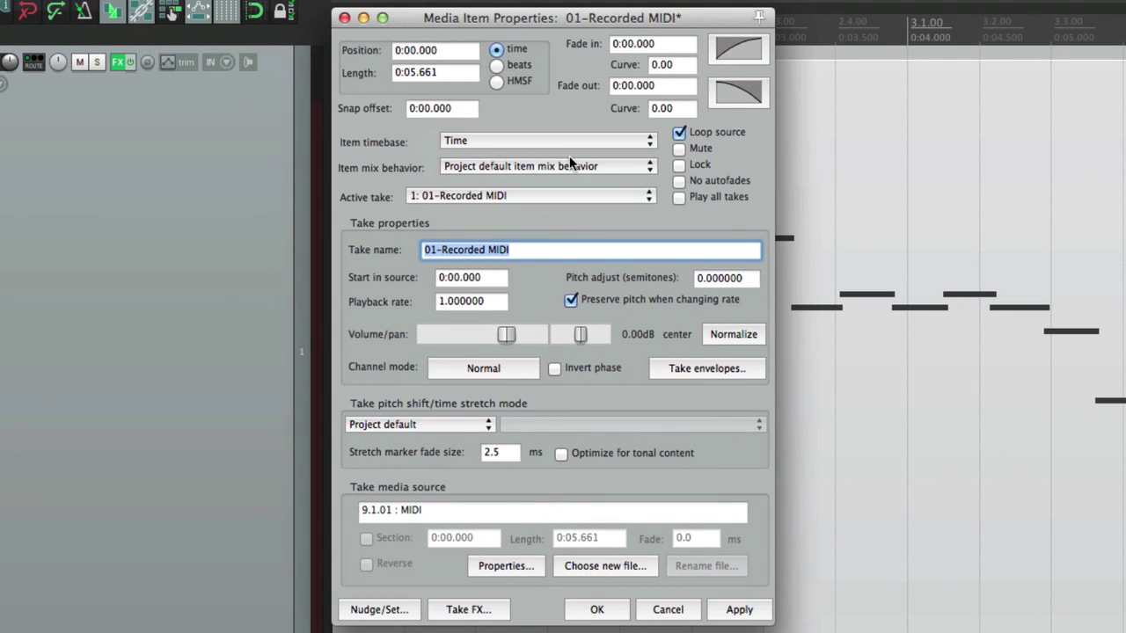
left_click(506, 566)
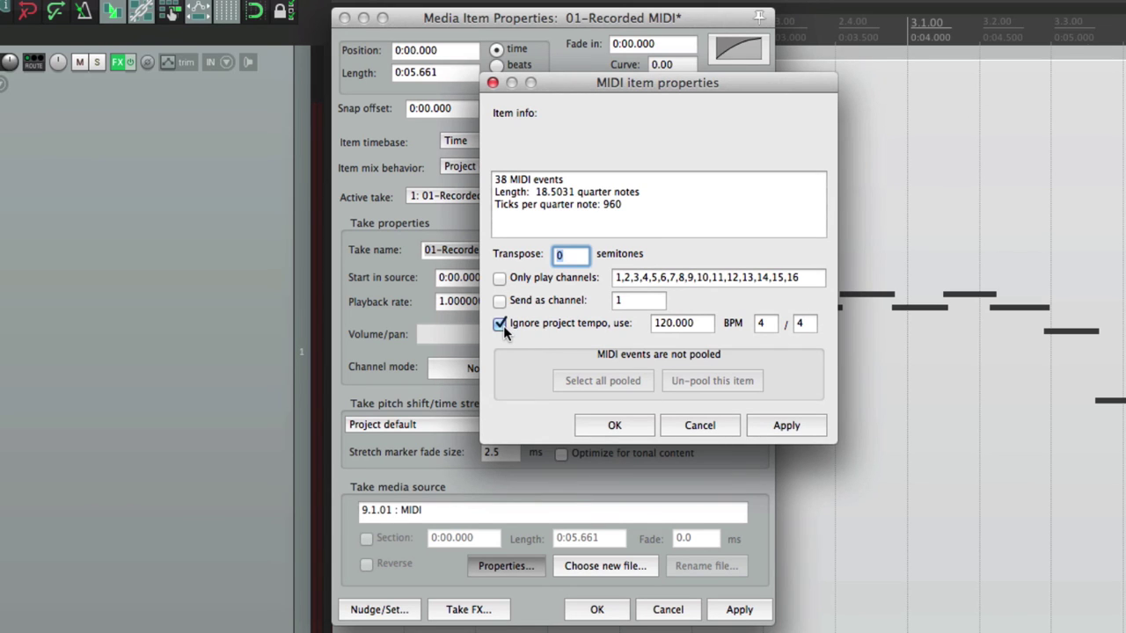
left_click(614, 425)
left_click(597, 609)
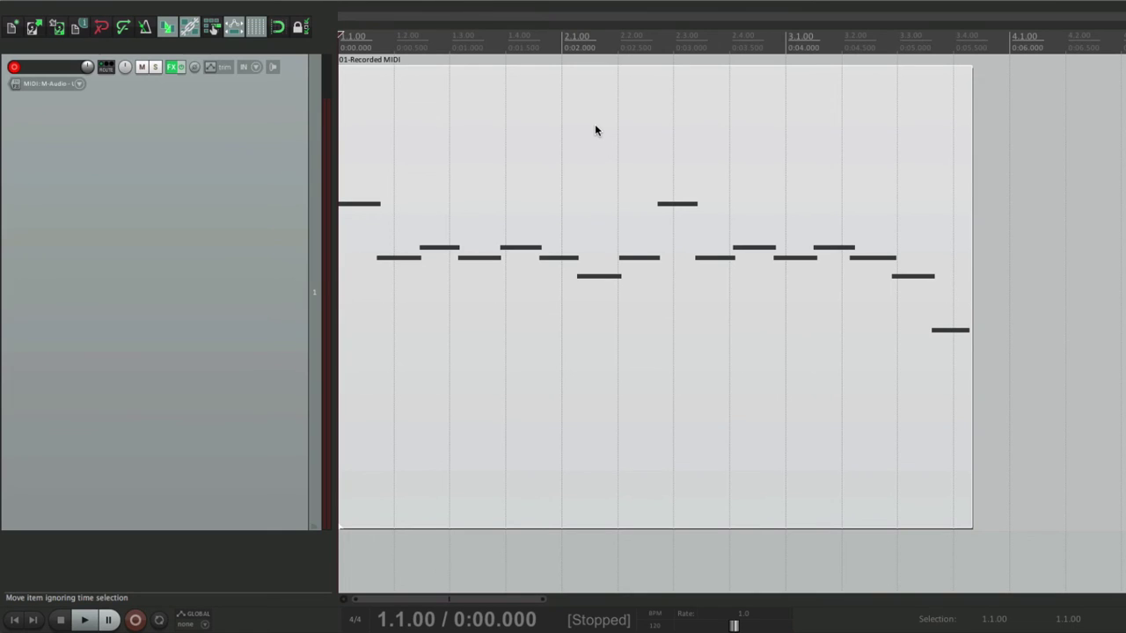
Set the project tempo from a time selection spanning the piano item, defined as 2 bars of 4/4, and play the item.
key("shift")
left_click(594, 130)
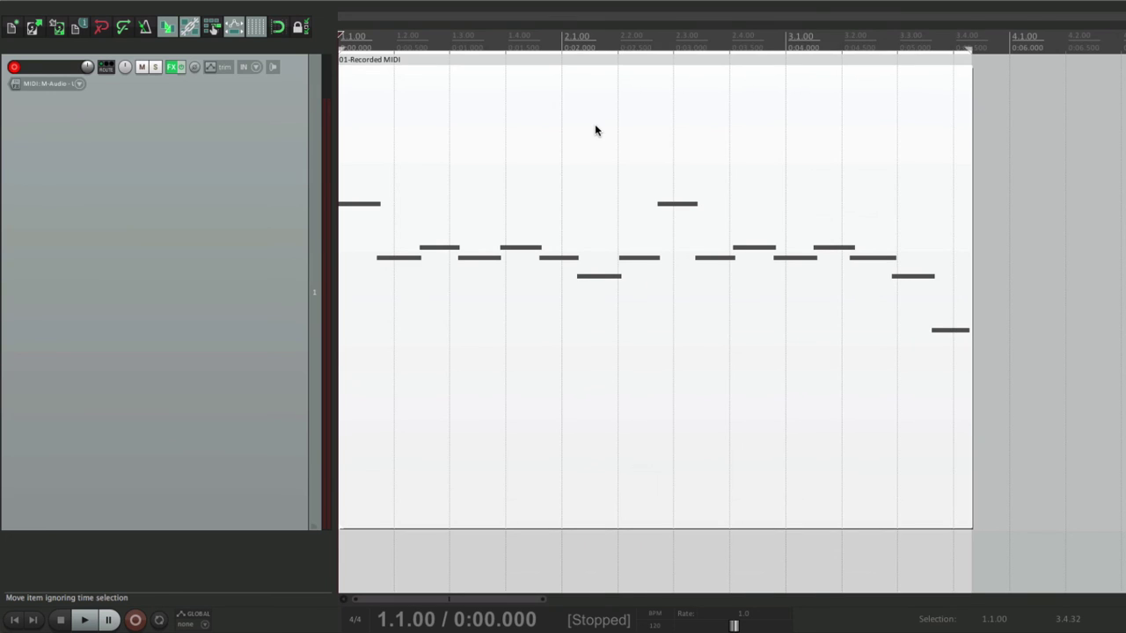
right_click(637, 41)
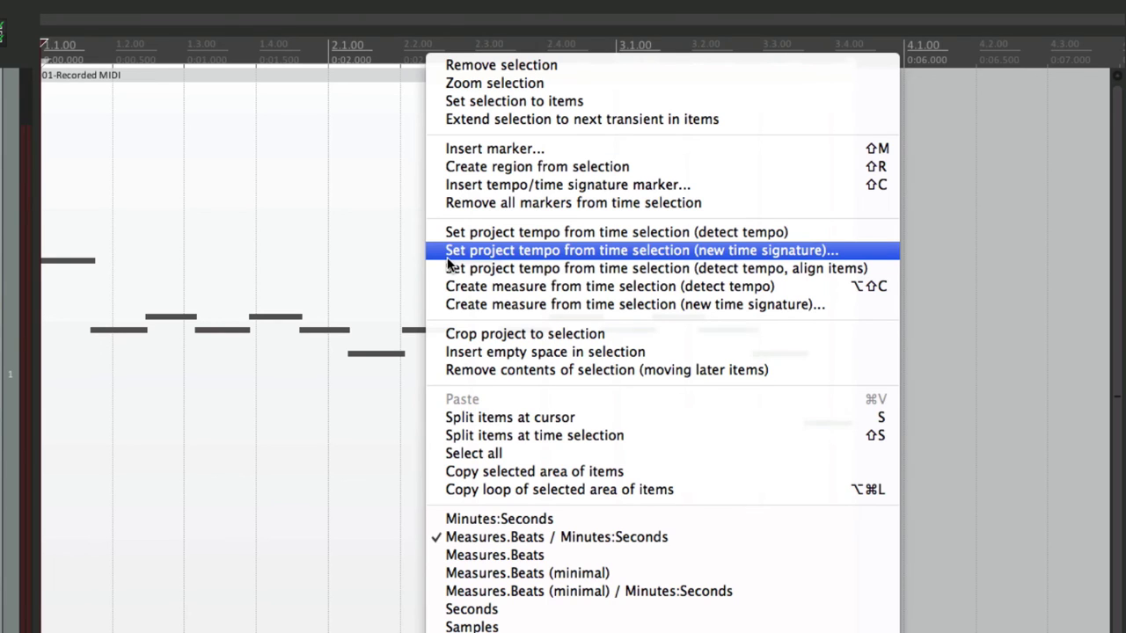
left_click(447, 257)
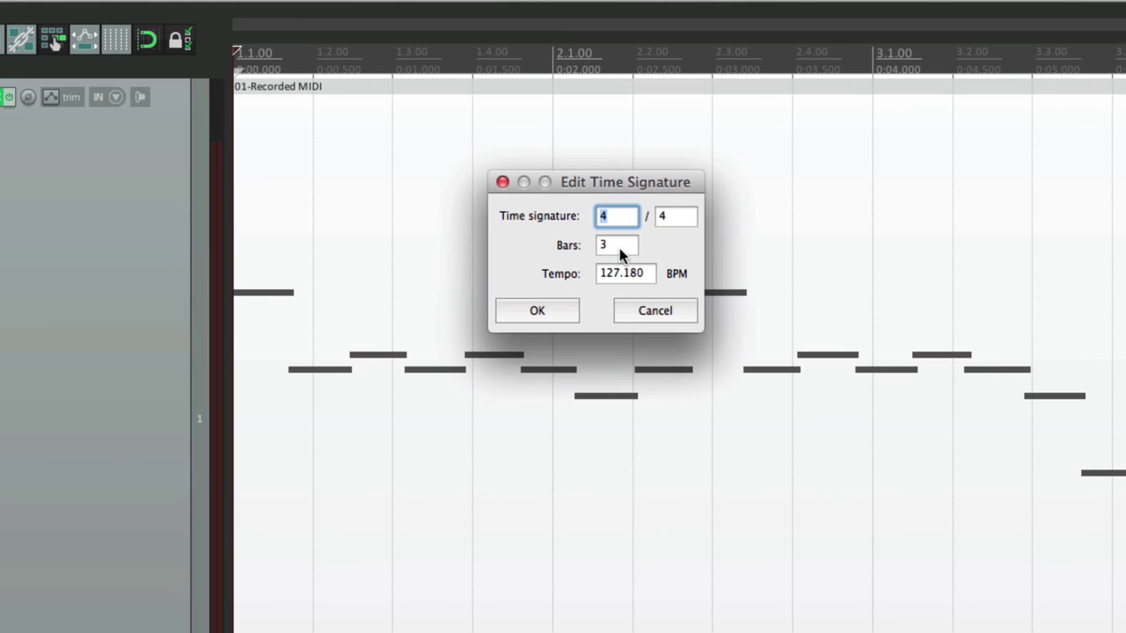
key("Tab")
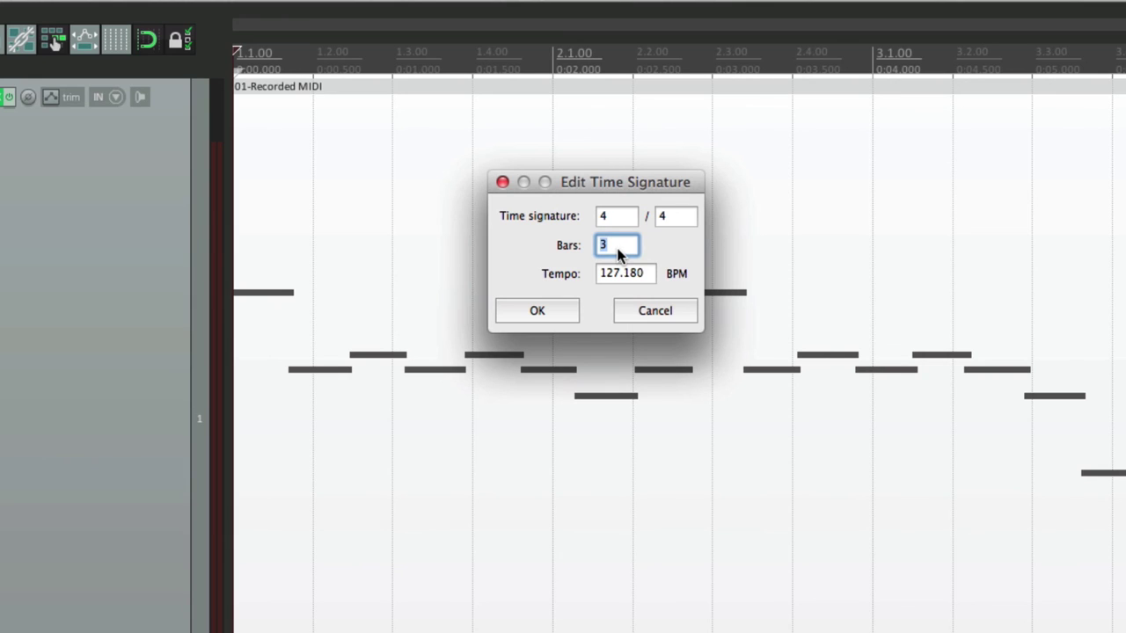
type("2")
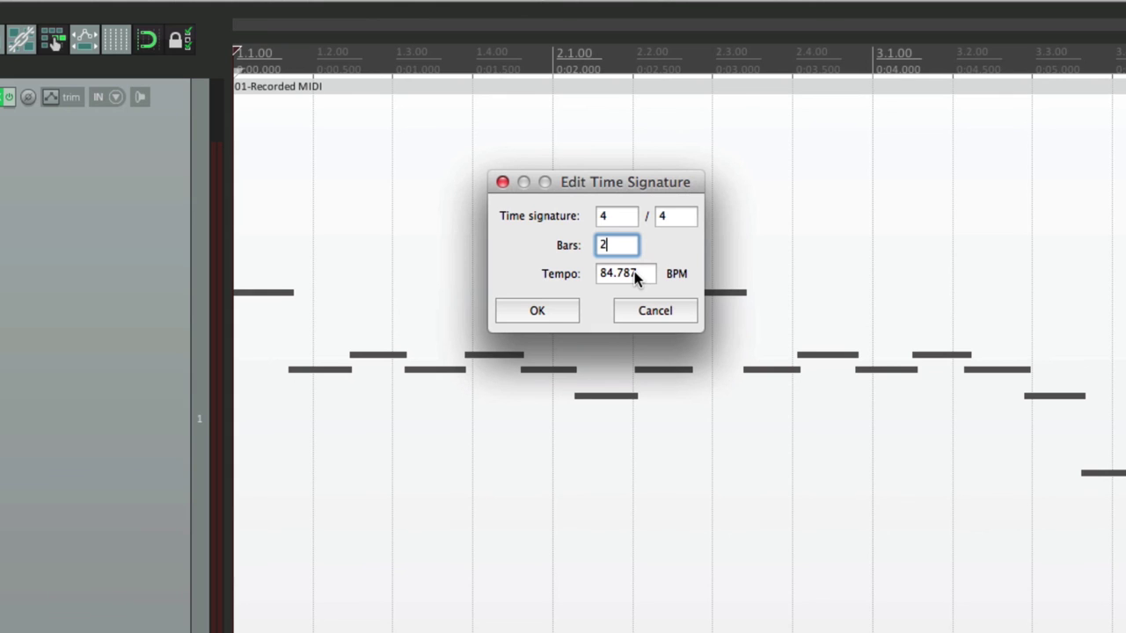
left_click(523, 323)
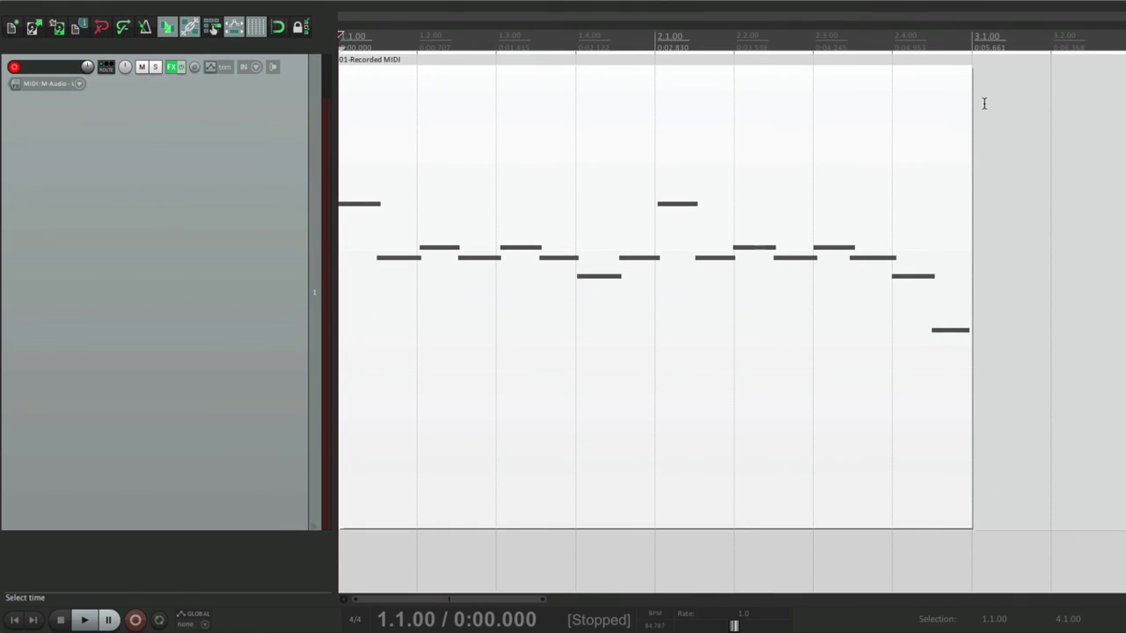
key("space")
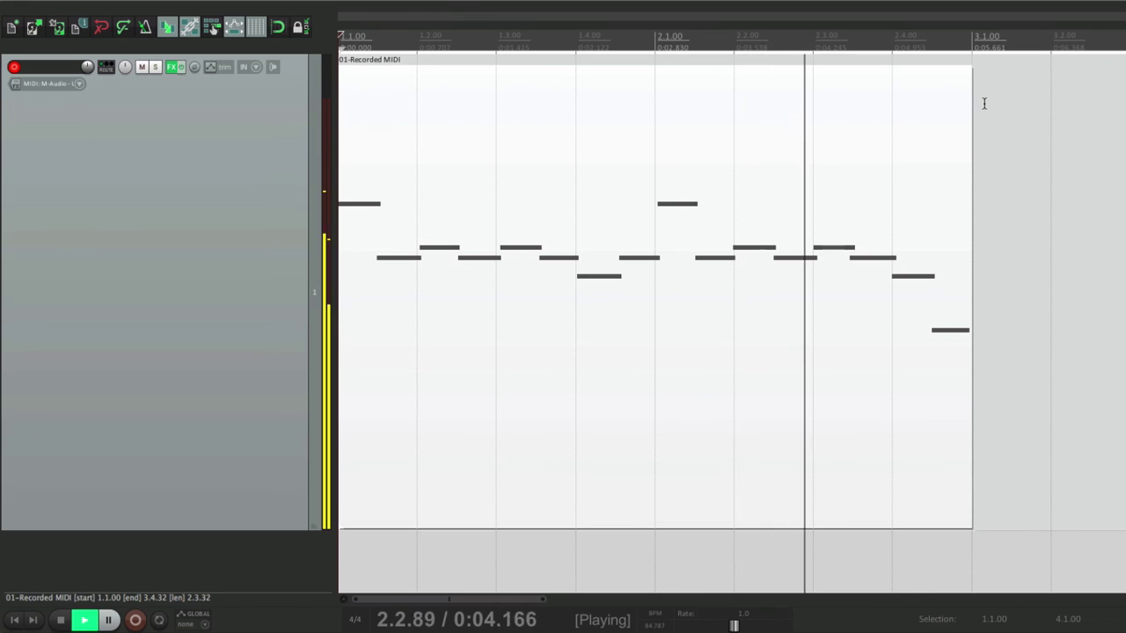
key("space")
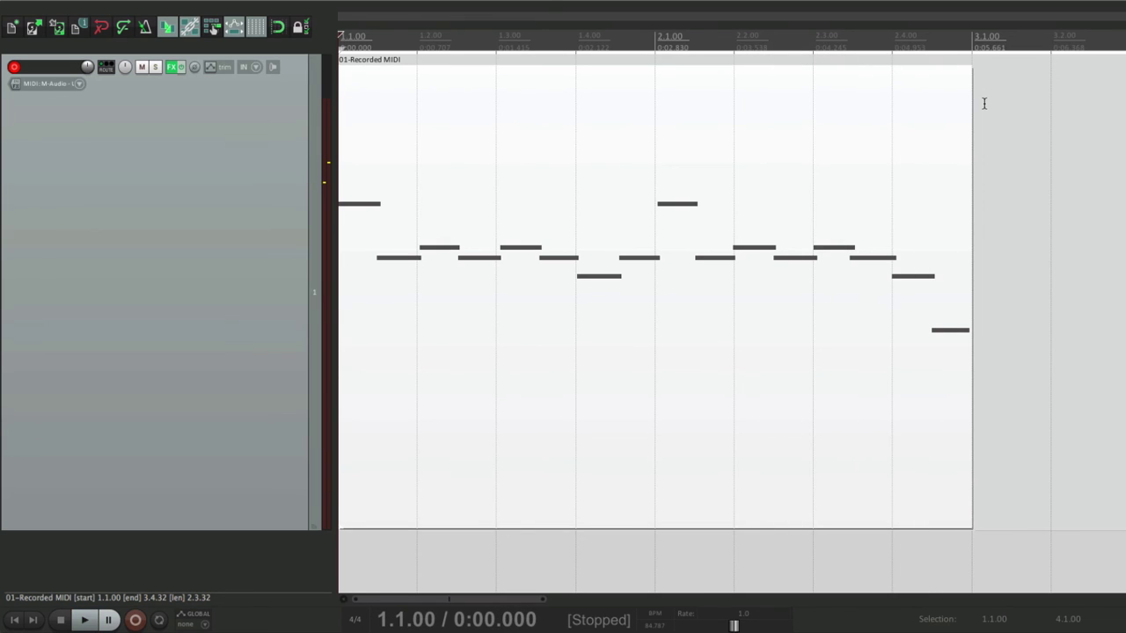
Quantize the piano notes' positions to the straight 1/16 grid at 100% strength and close the MIDI editor.
double_click(628, 150)
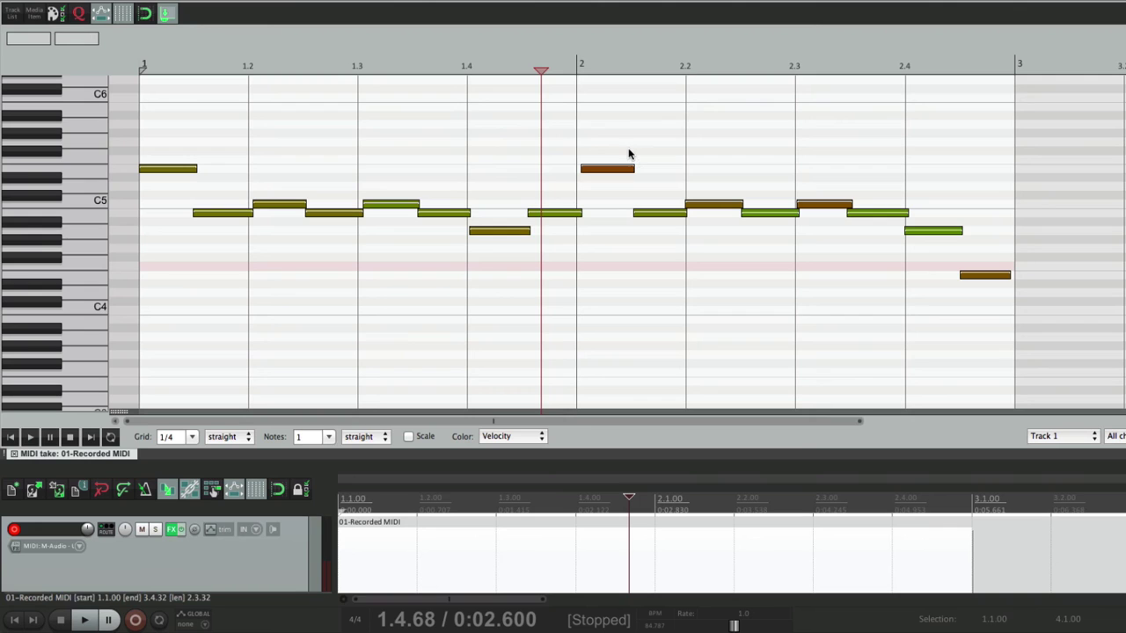
left_click(79, 16)
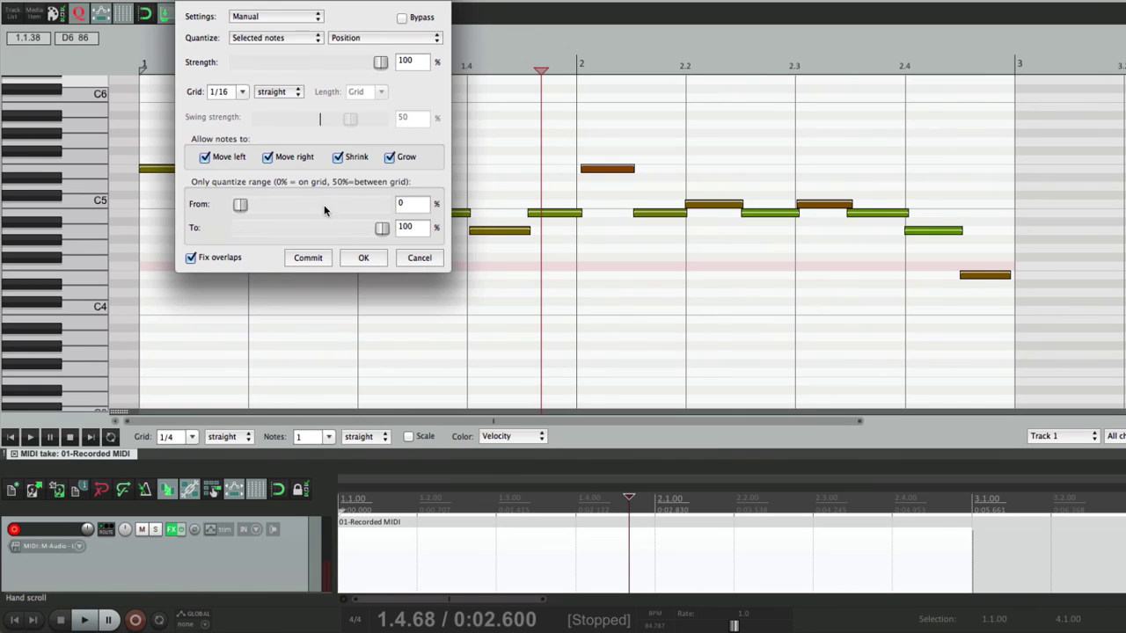
left_click(356, 256)
key("Escape")
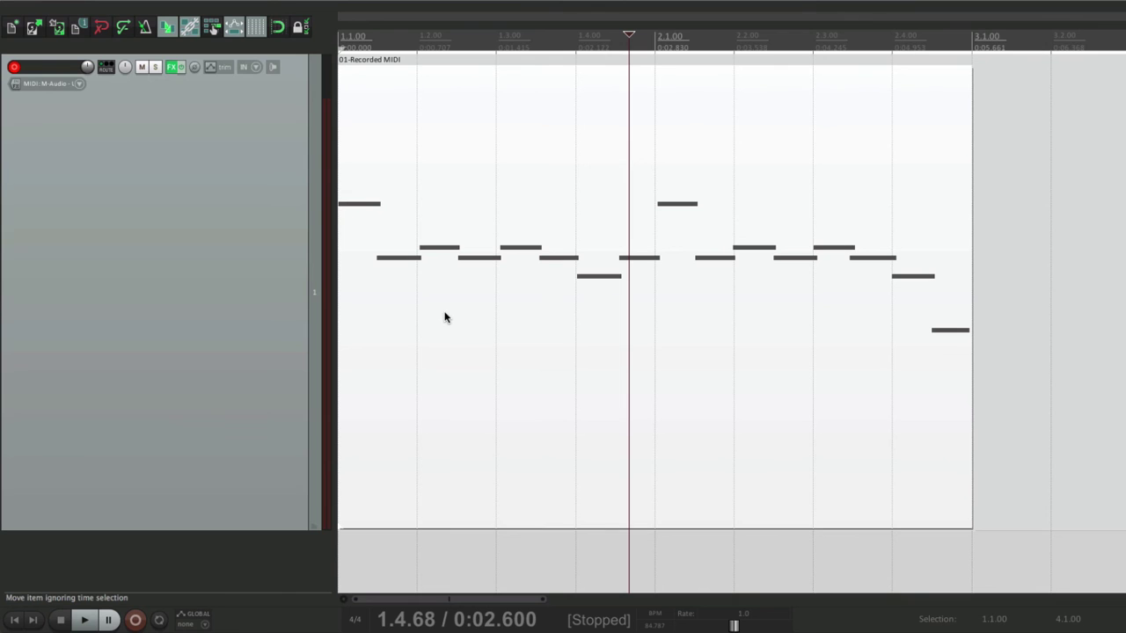
Turn on the metronome and play the quantized piano item against it from the project start.
key("Home")
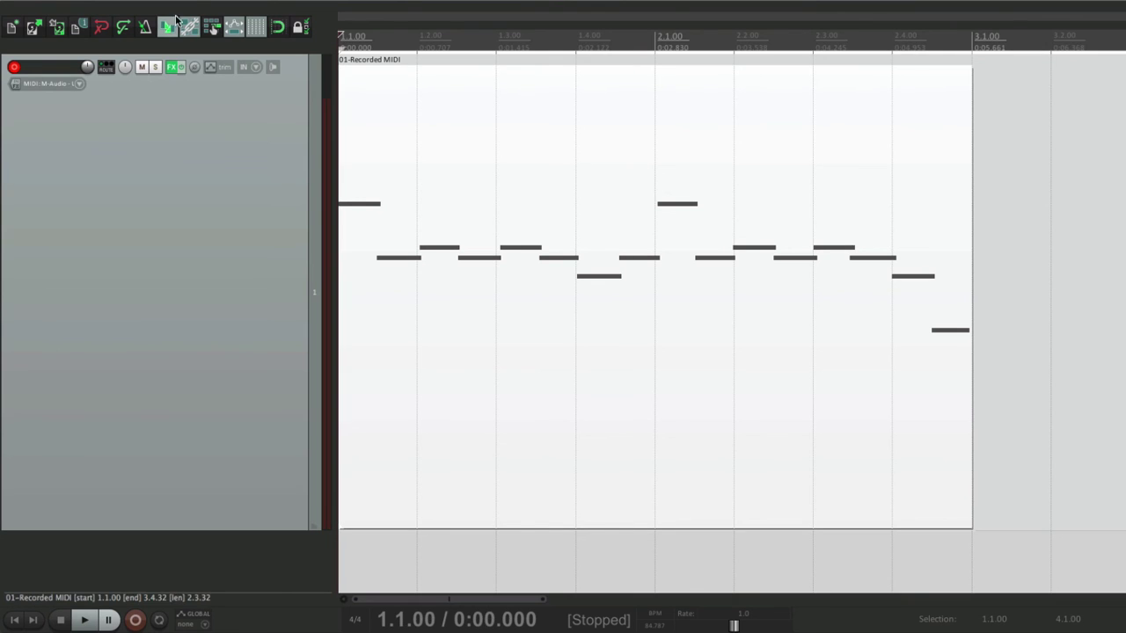
left_click(145, 27)
key("space")
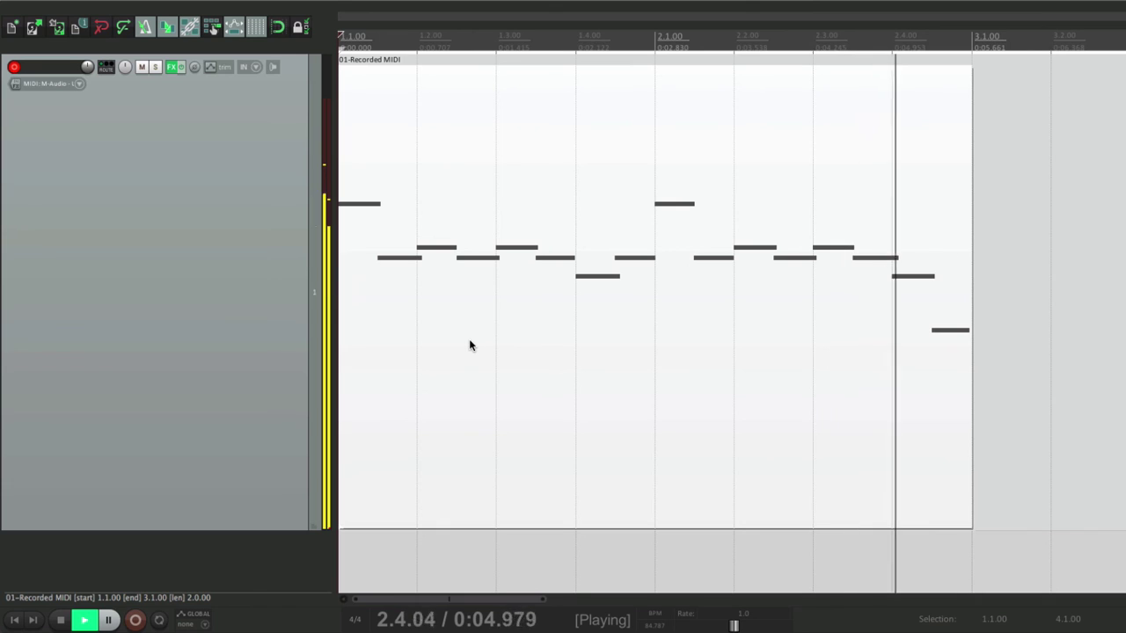
key("space")
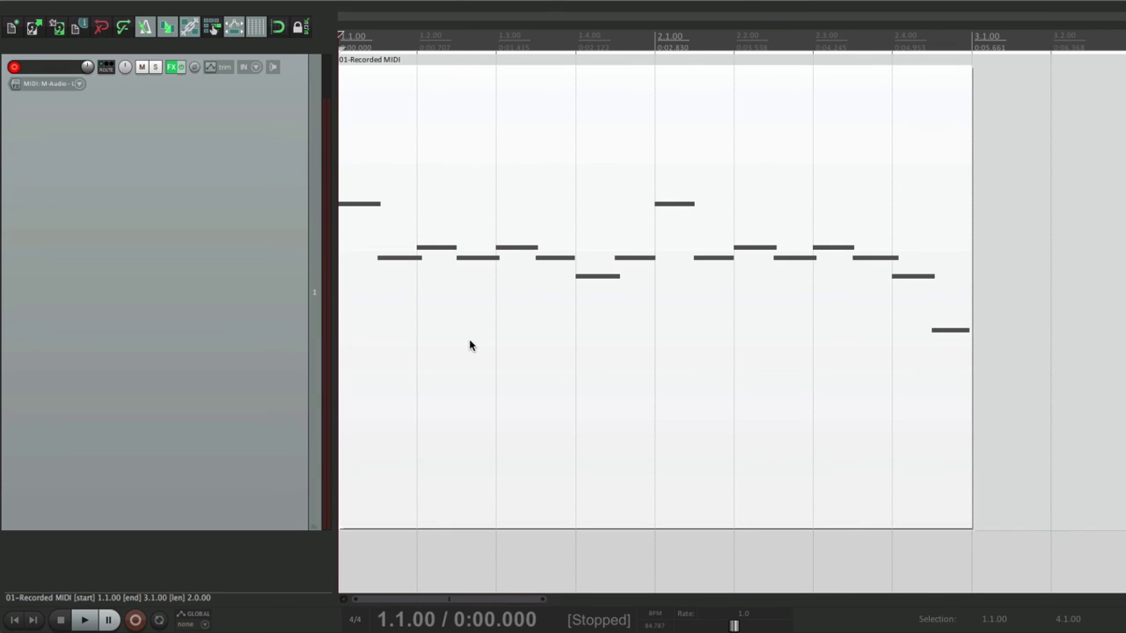
Glue the piano item and play it at a project tempo of 100 BPM.
right_click(526, 200)
left_click(562, 411)
left_click(653, 624)
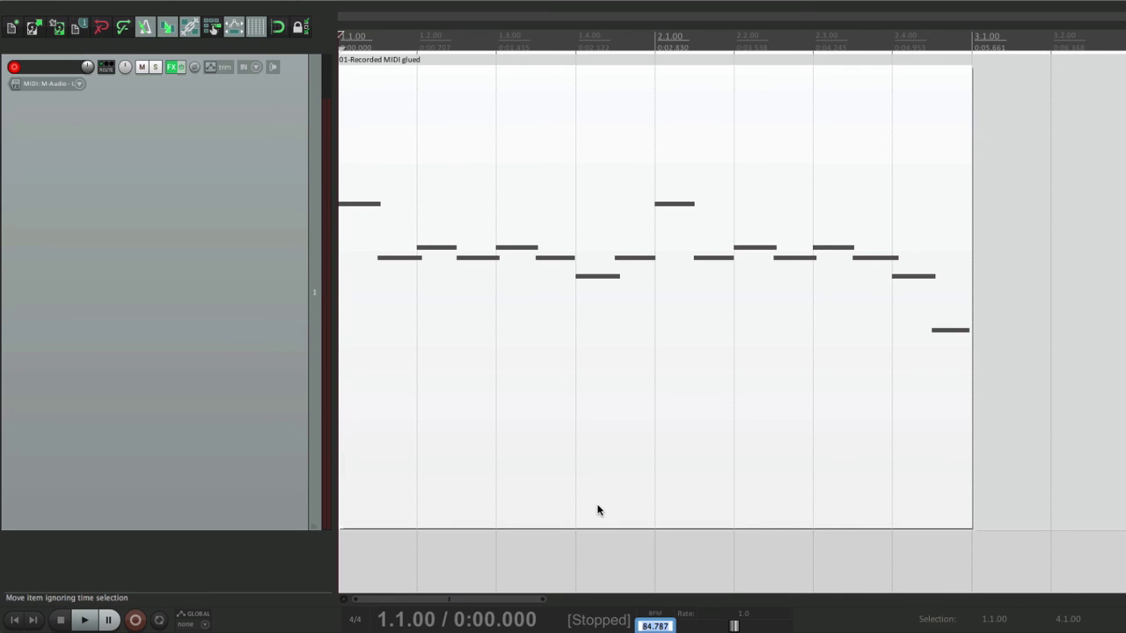
type("100")
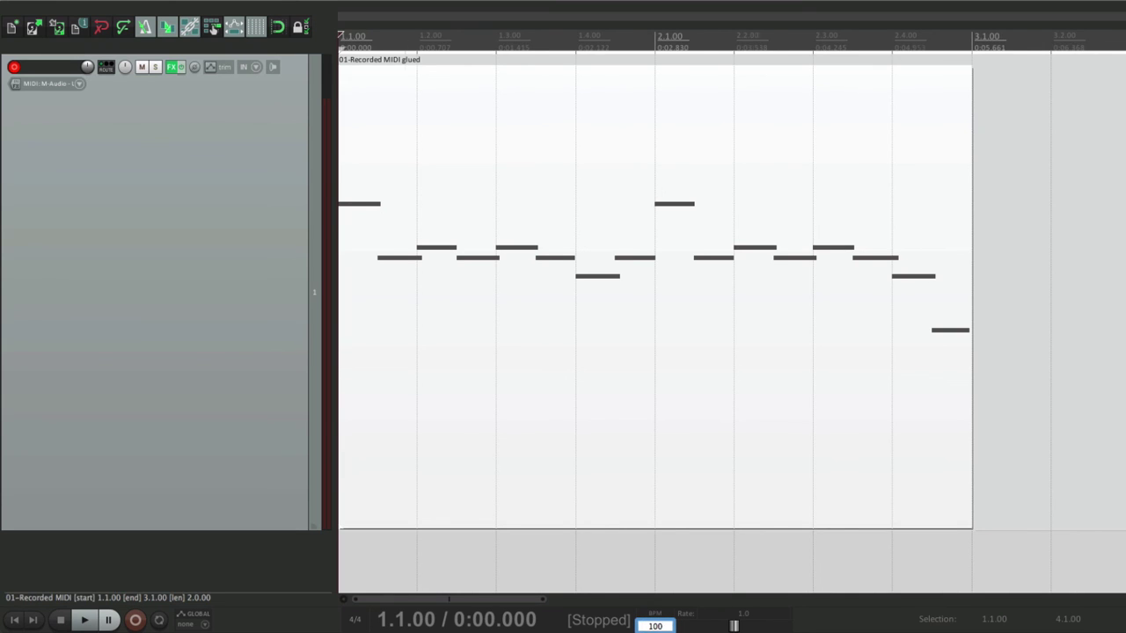
key("Return")
key("space")
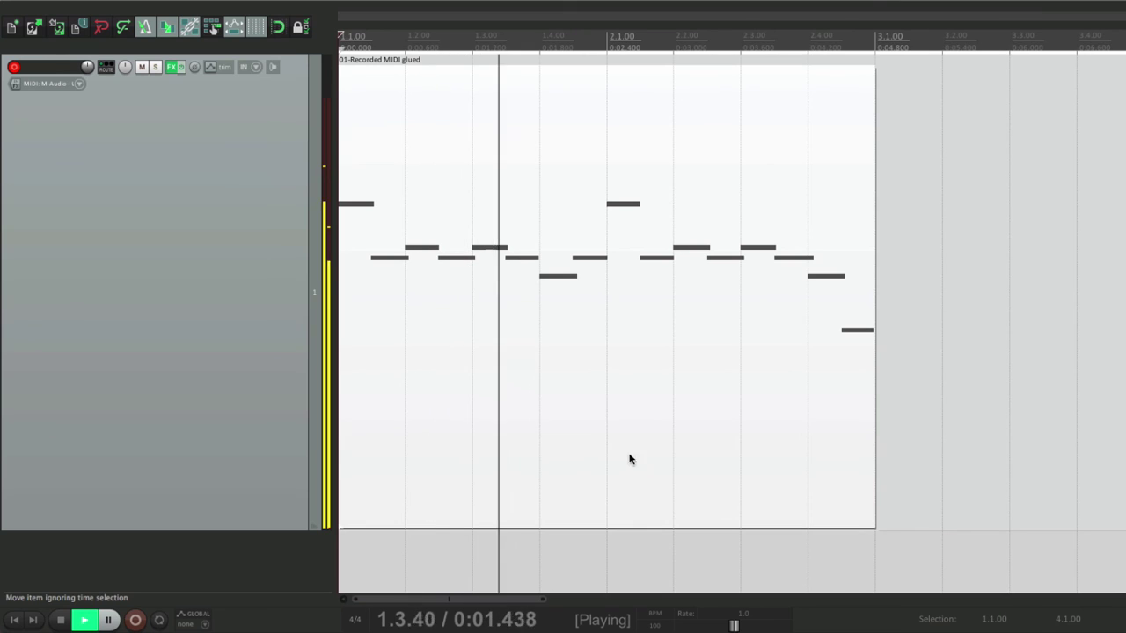